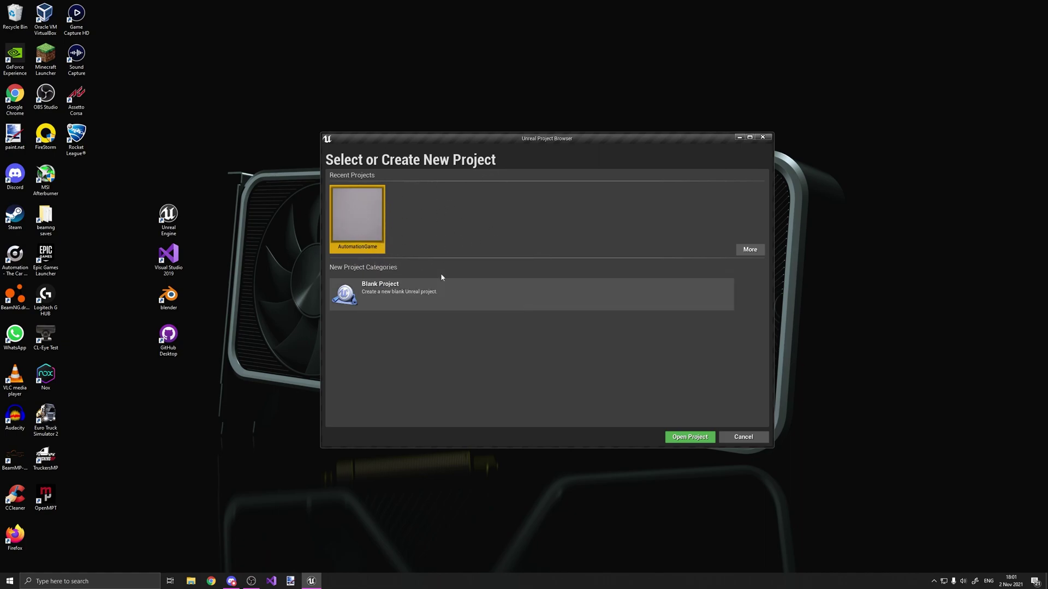
Step: Open the AutomationGame project and start creating a new game mod
click(690, 437)
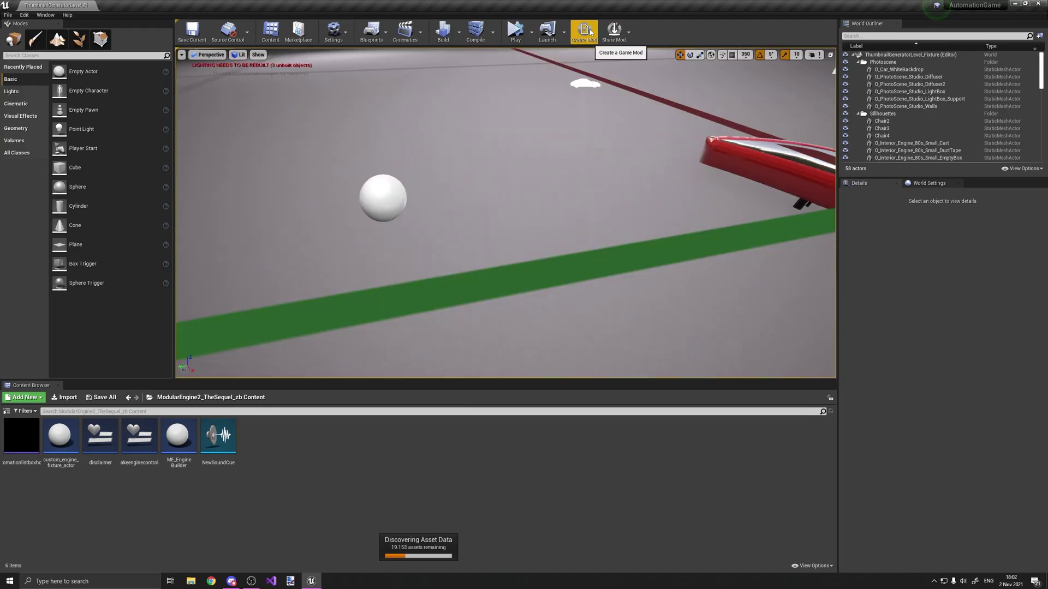
click(589, 26)
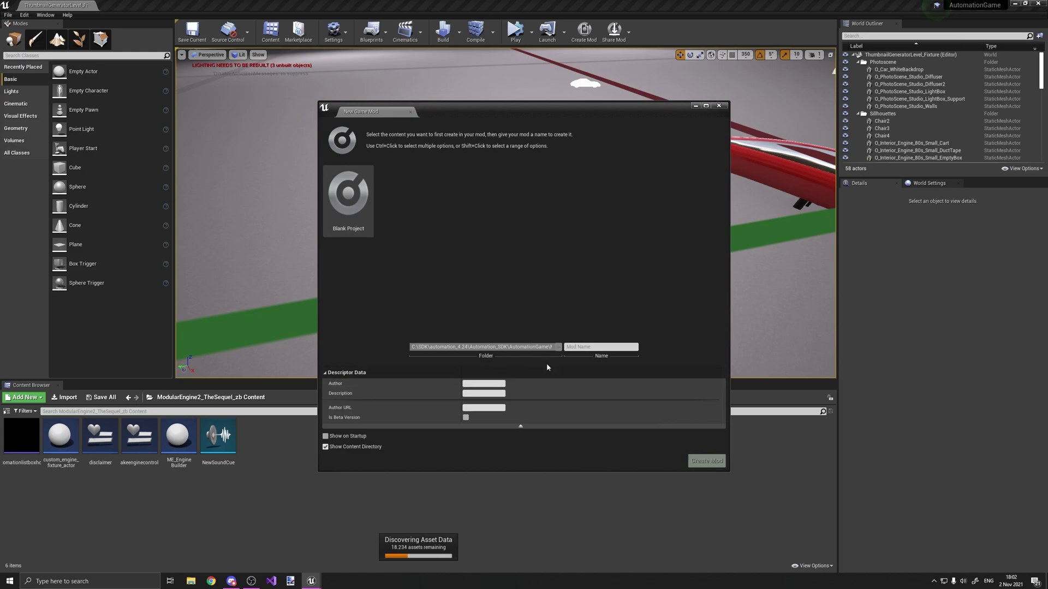
Step: Name the new mod test_mod_for_blueprints_zb
click(600, 347)
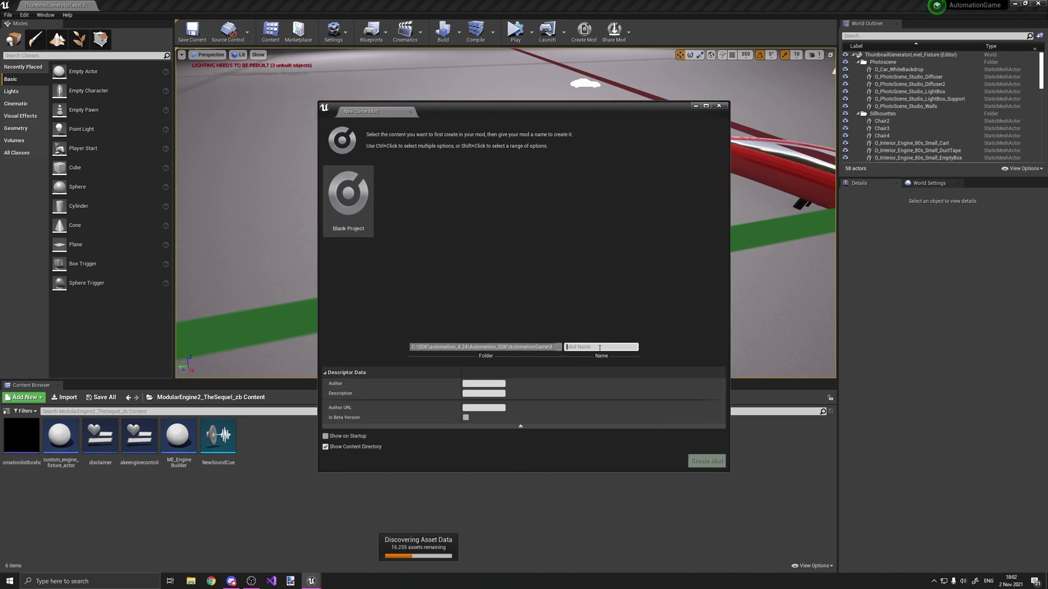
text(test_mod_for_blueprints)
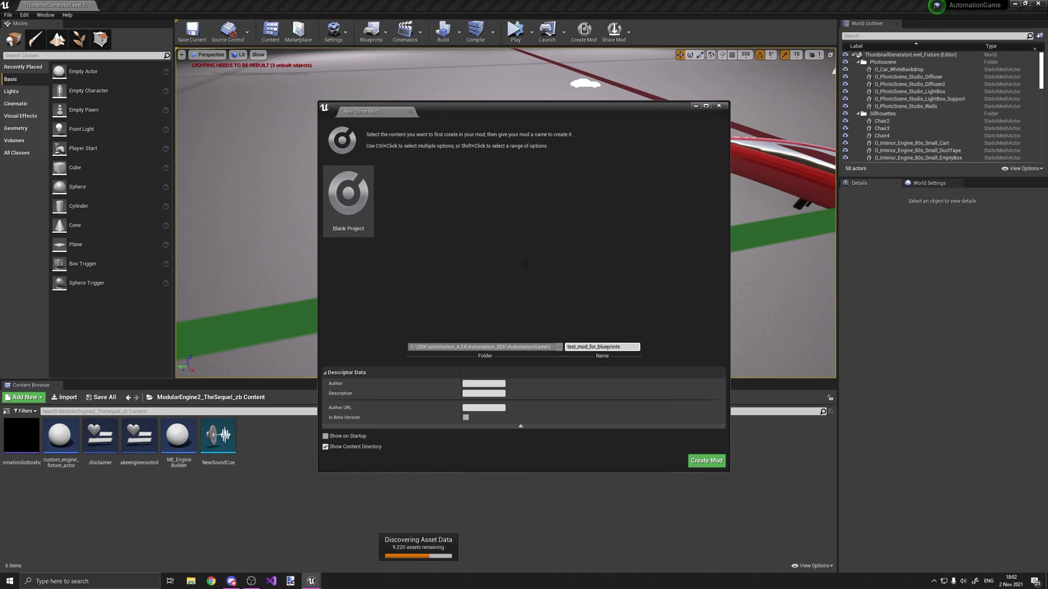
key(Tab)
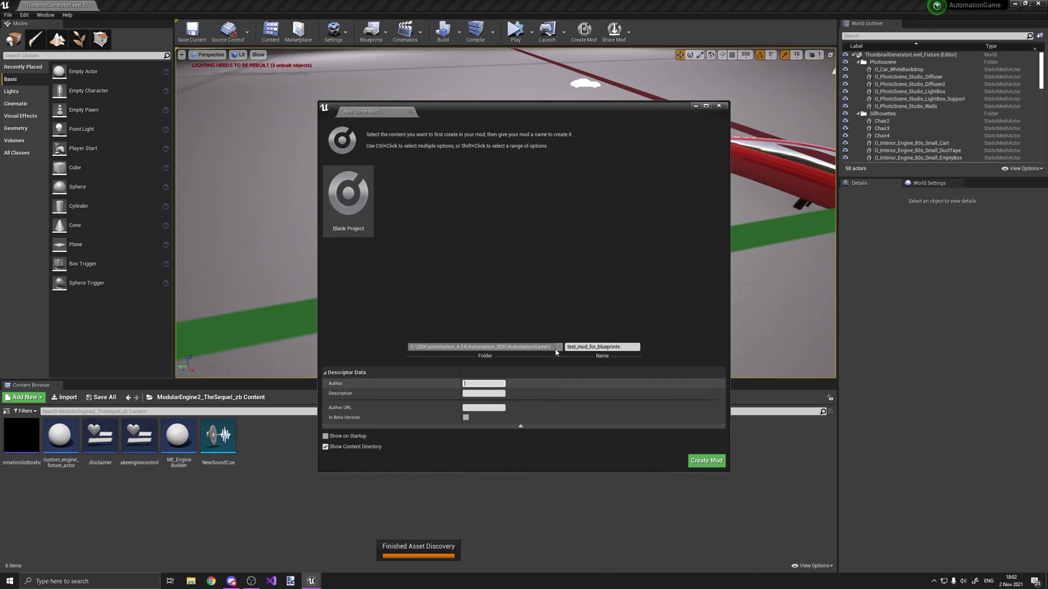
drag(625, 348, 579, 348)
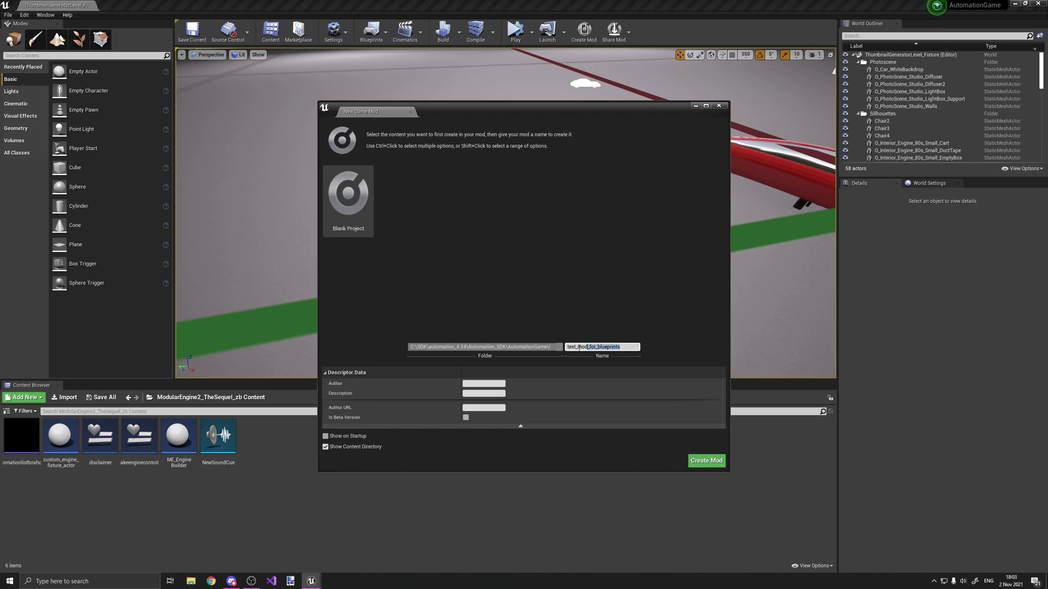
click(492, 383)
click(627, 350)
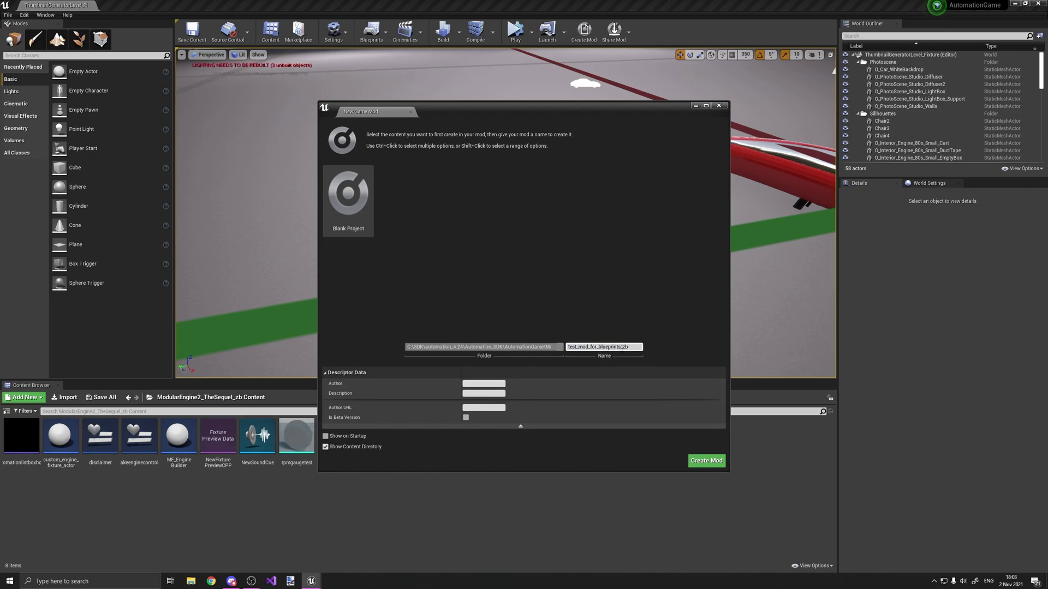
Step: Fill in the mod's author name and create the blank mod
key(Tab)
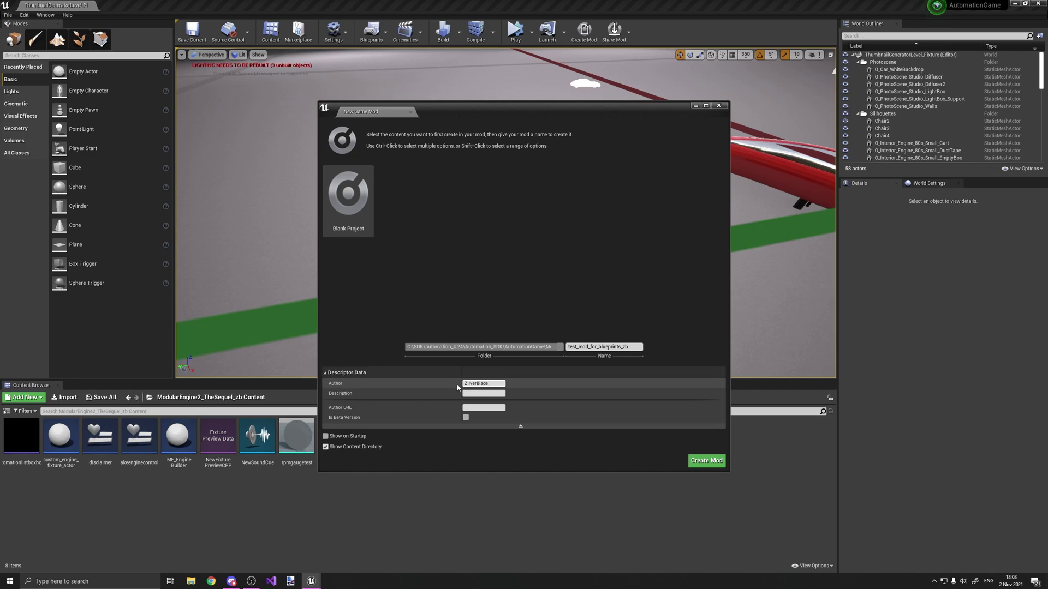
key(Tab)
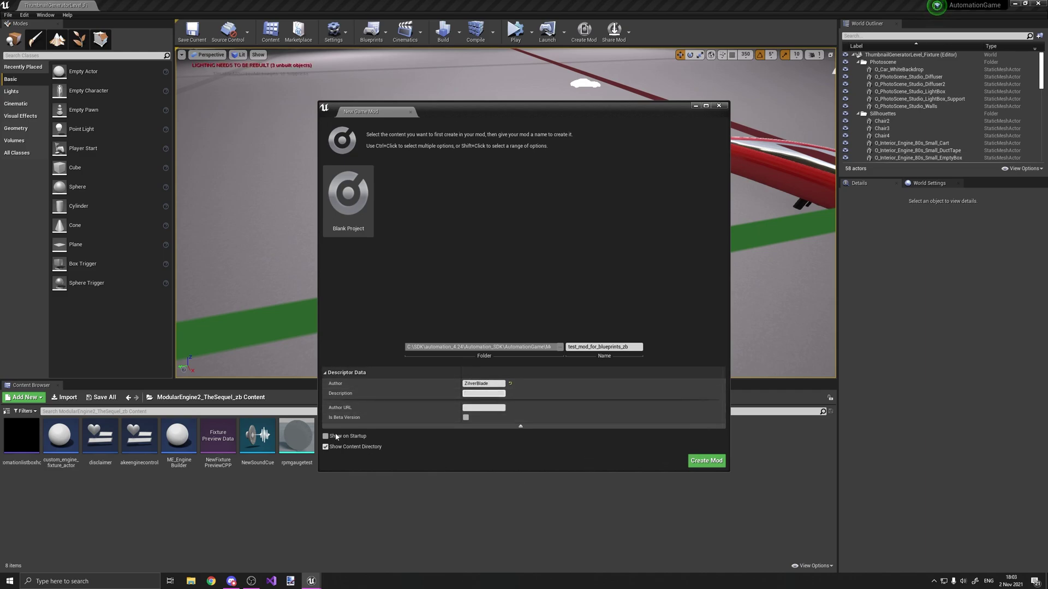
click(694, 461)
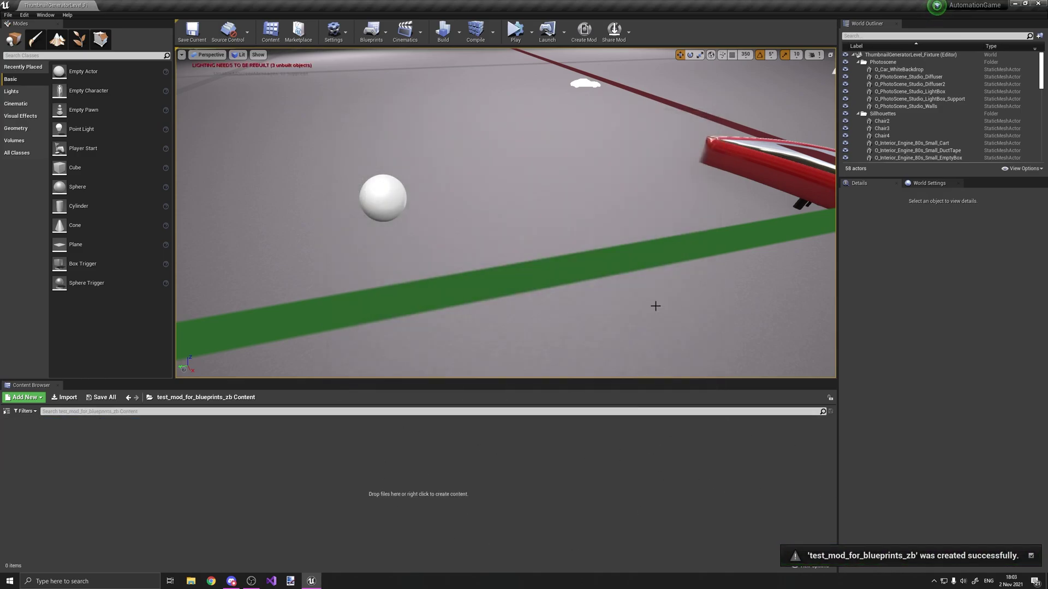
Step: Delete the two white sphere fixture actors and the red wing mesh from the level
right_drag(655, 306, 526, 284)
click(480, 230)
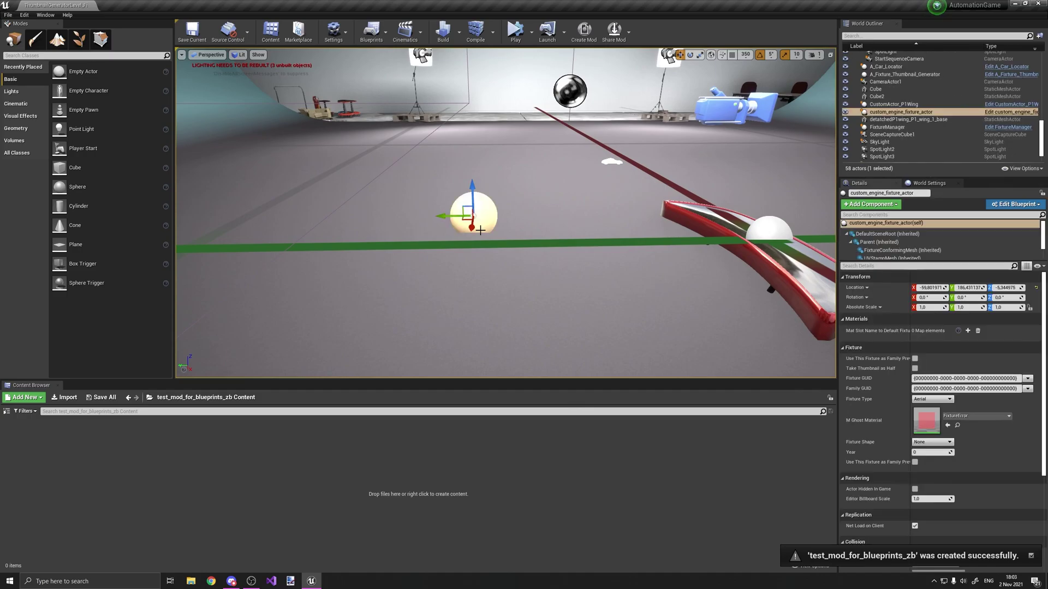
key(Delete)
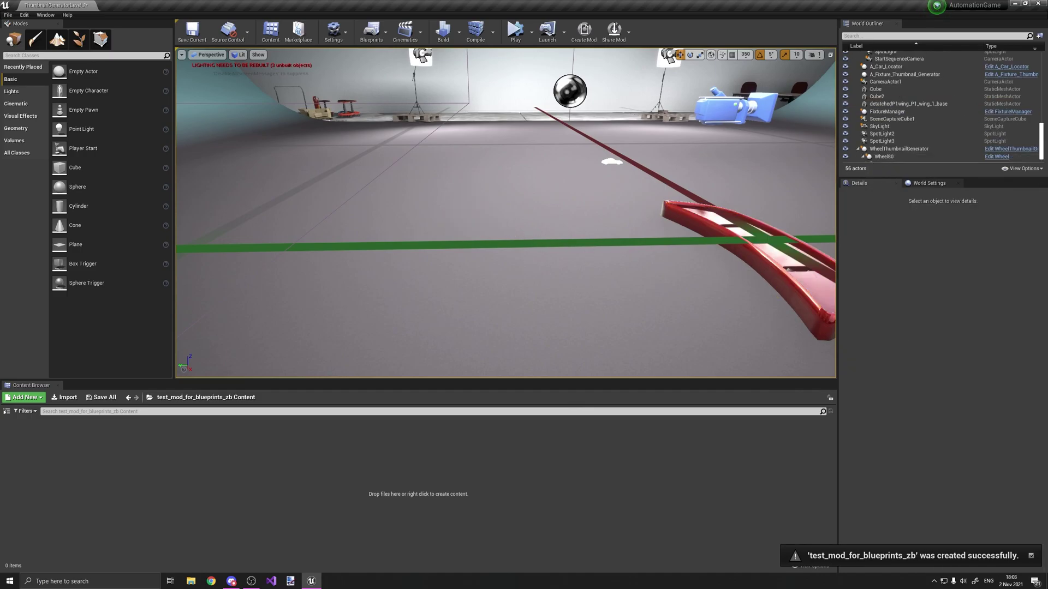
click(737, 234)
key(Delete)
right_drag(737, 235, 660, 223)
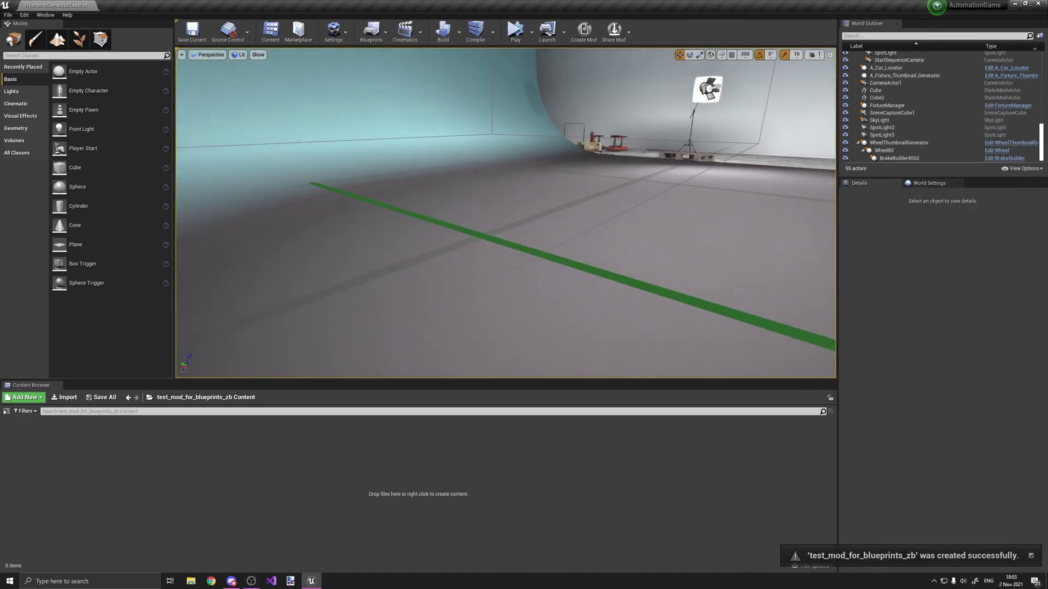
right_drag(415, 216, 695, 304)
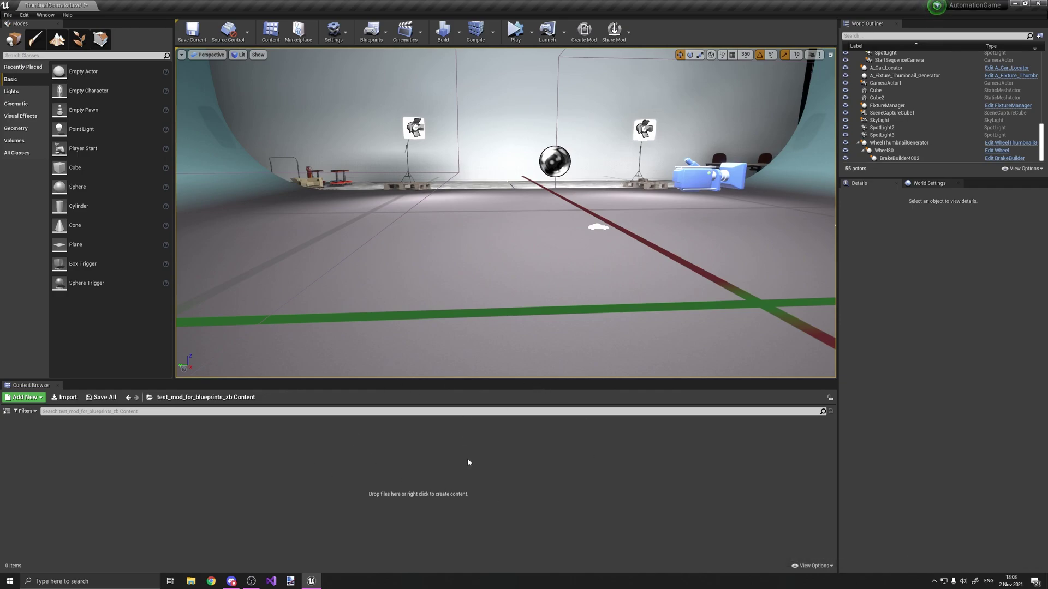
Step: Create a Camso Fixture Preview Data asset in the mod's content, keeping its default name
right_click(419, 492)
mouse_move(476, 402)
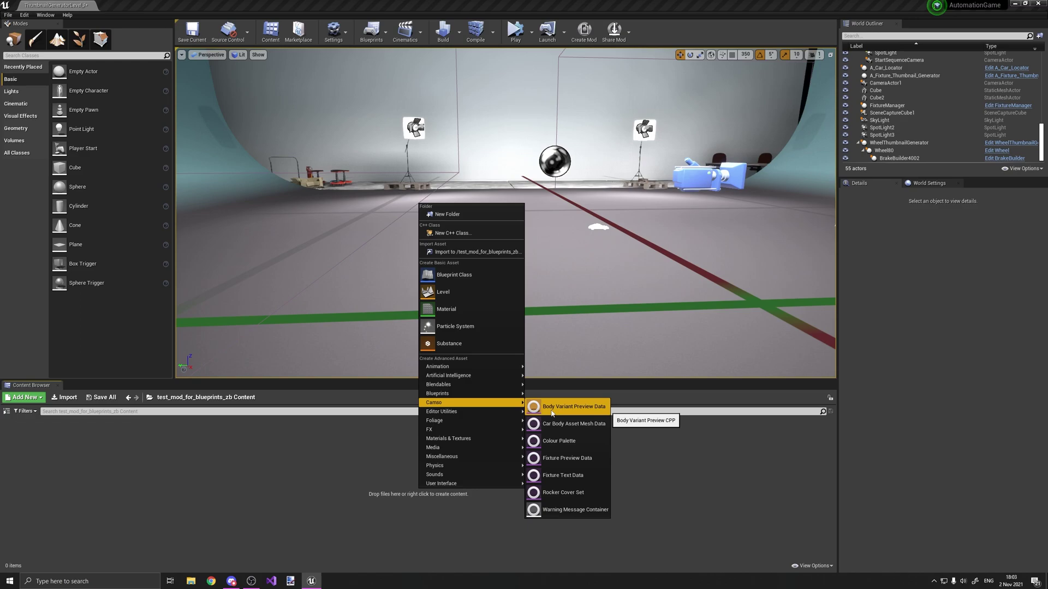
click(567, 459)
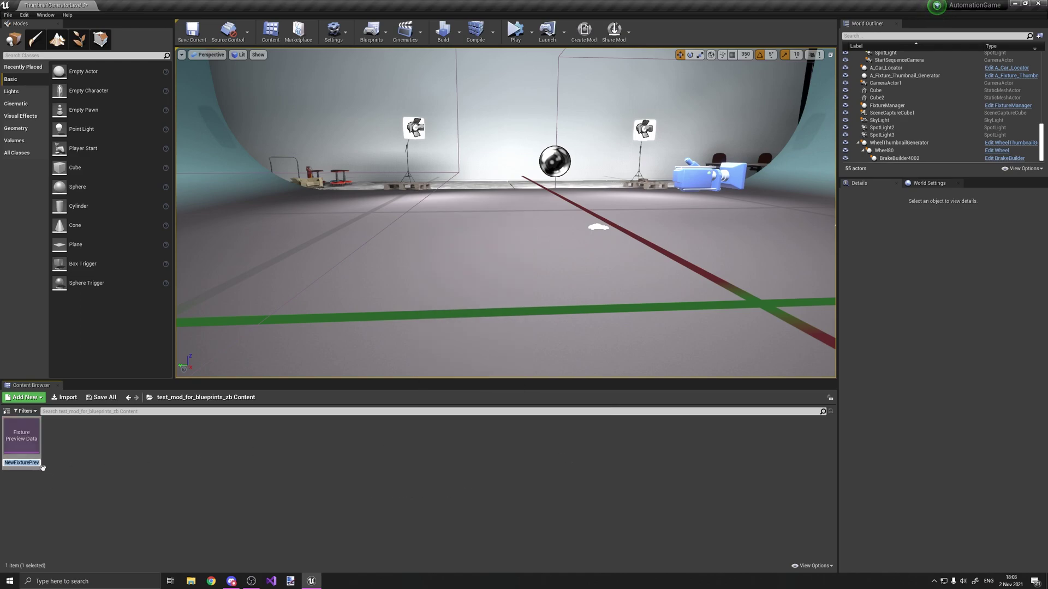
key(Return)
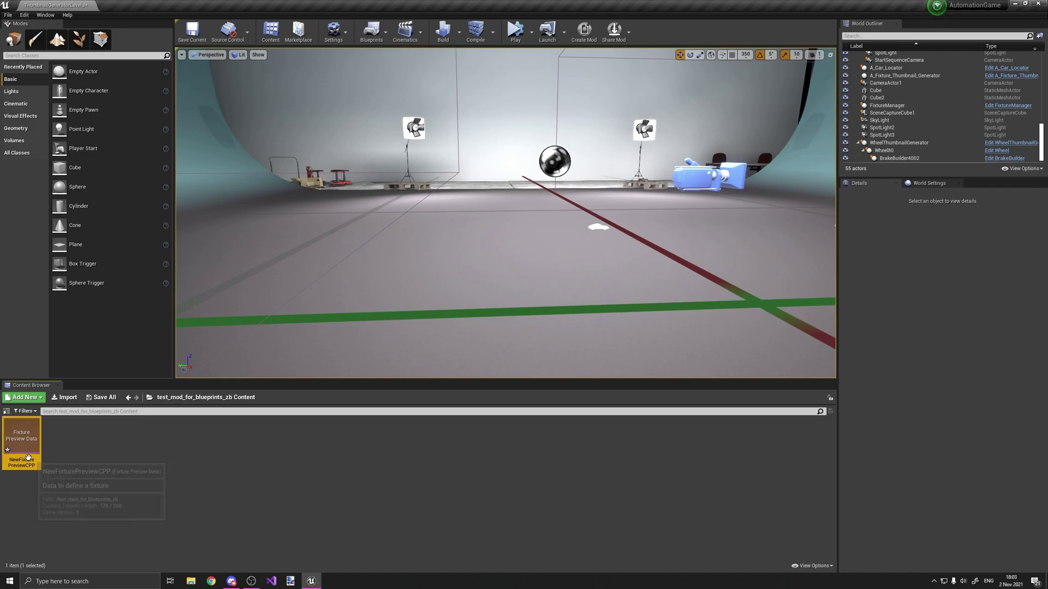
Step: Open the new fixture preview asset and examine the classes offered for its Fixture Class
double_click(29, 441)
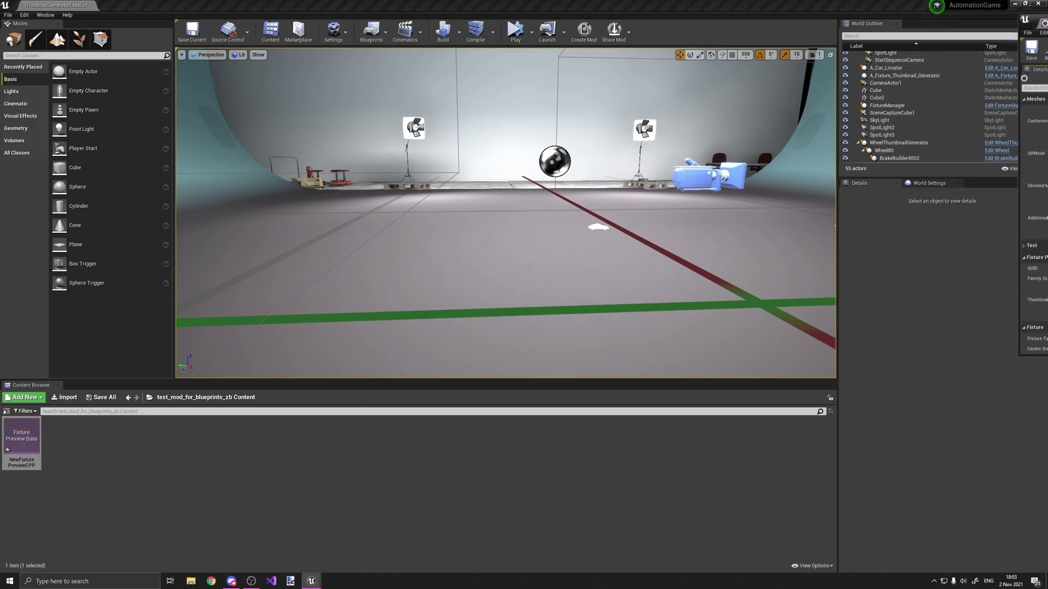
drag(491, 109, 488, 107)
scroll(523, 318, down, 3)
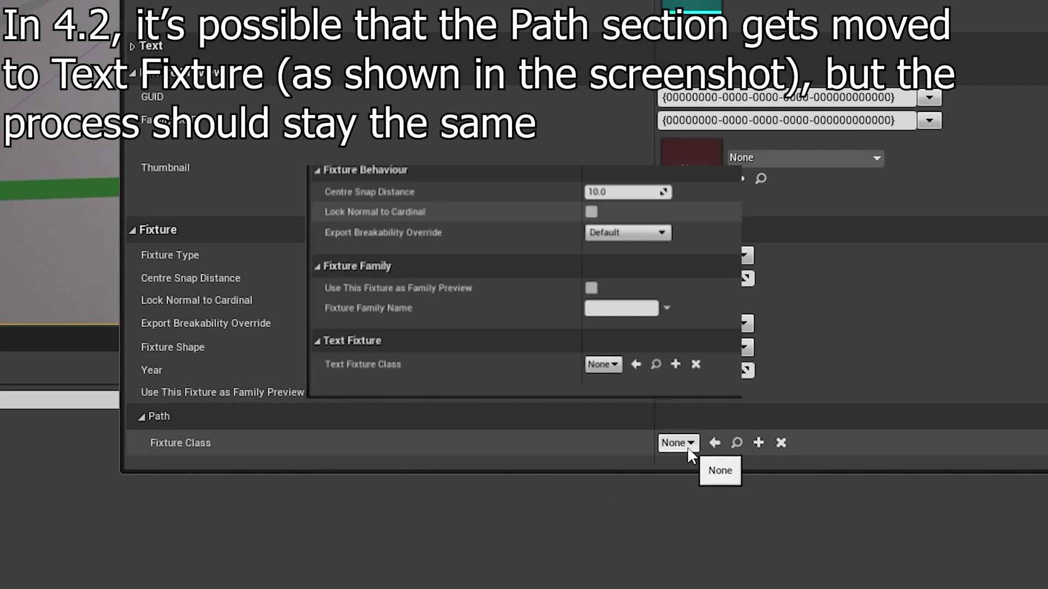
click(687, 446)
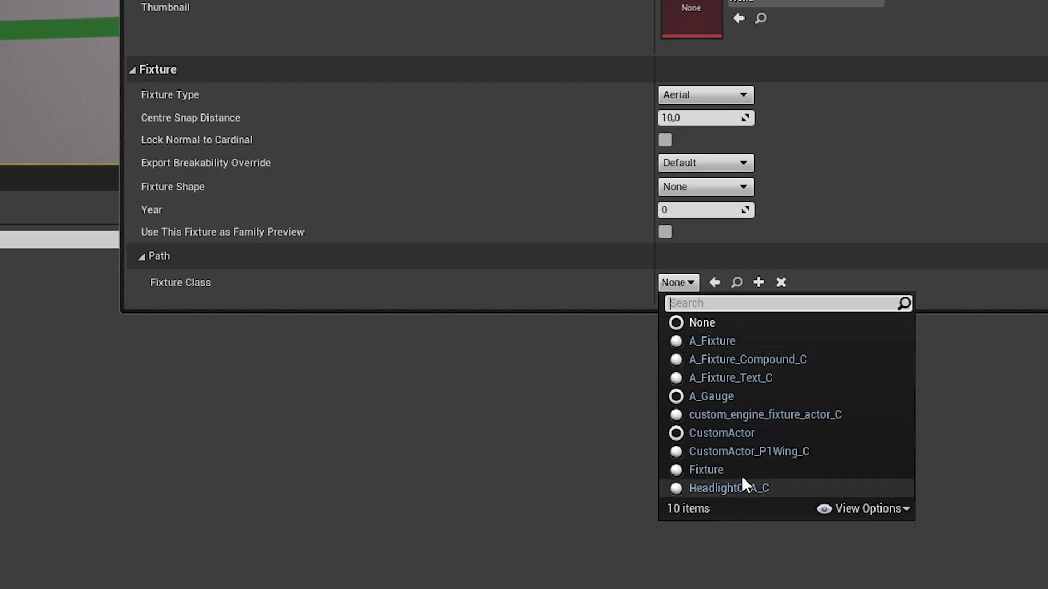
click(575, 296)
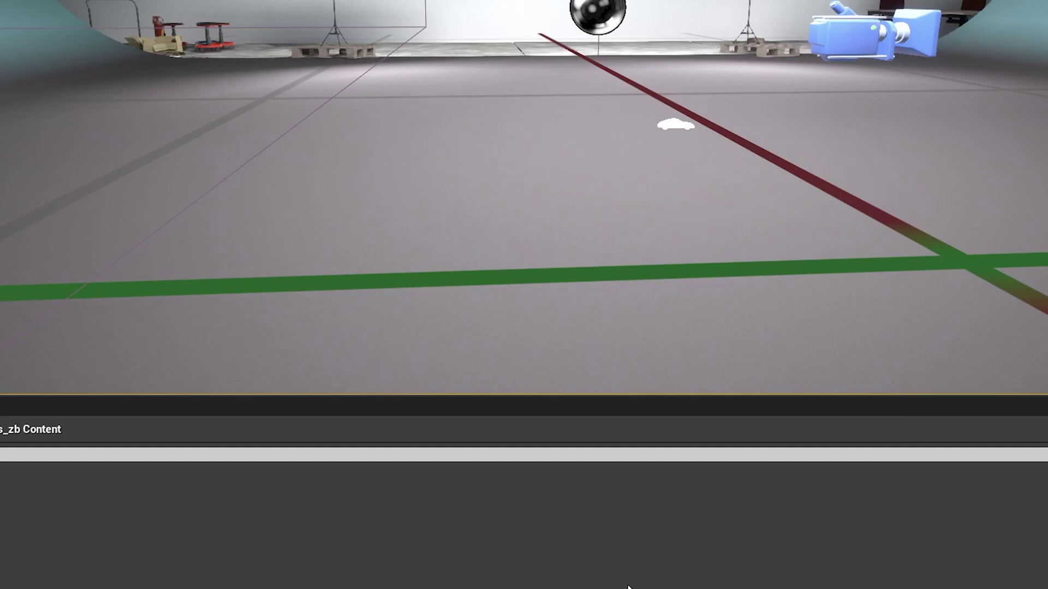
Step: Create a Blueprint Class in the mod's content with Actor as its parent class
right_click(573, 488)
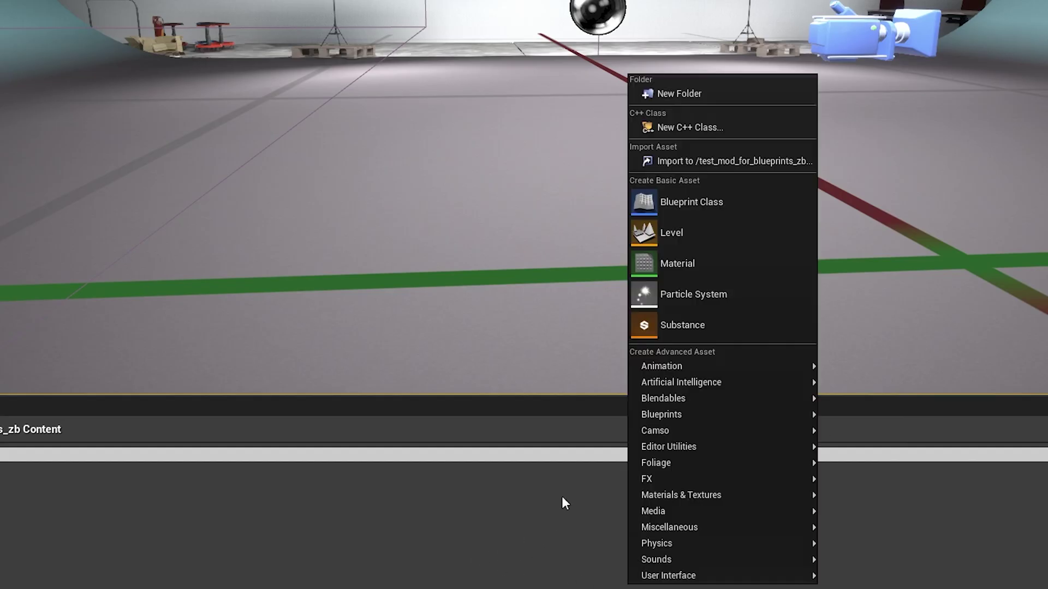
click(709, 204)
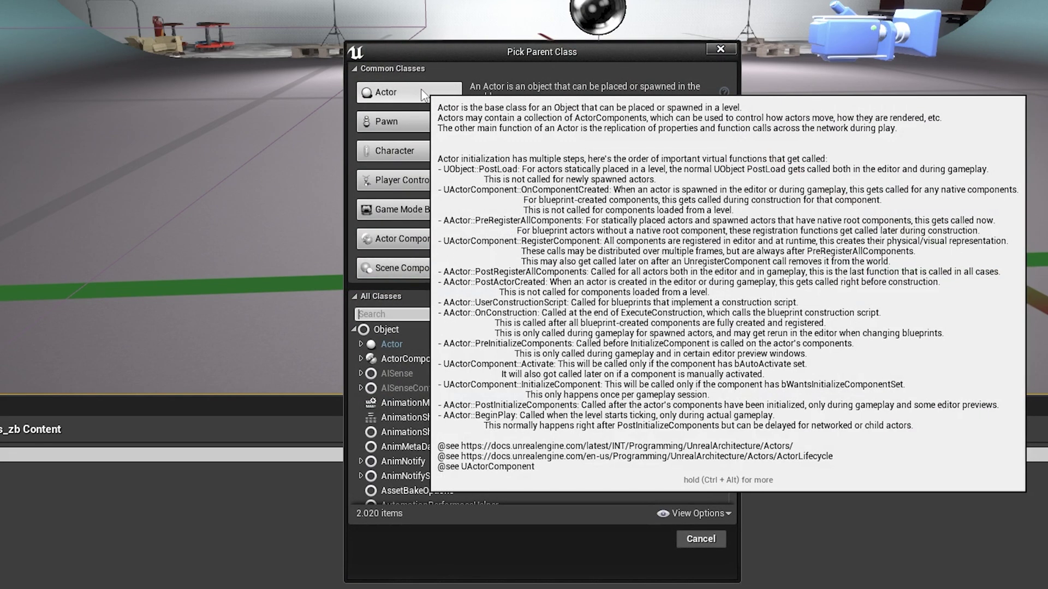
click(420, 91)
key(Return)
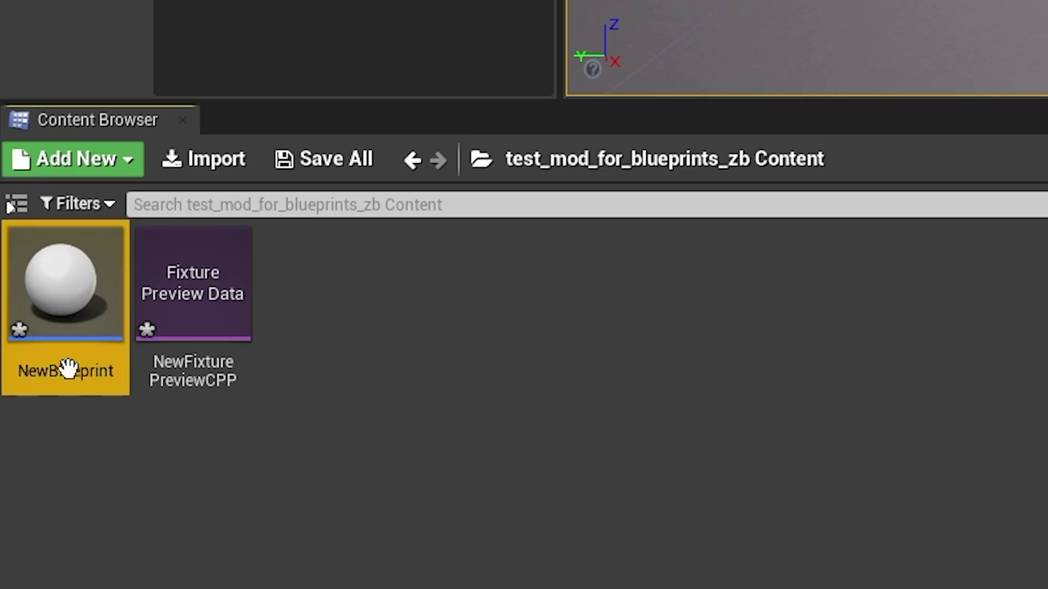
Step: Rename the new blueprint as custom_fixture_blueprint_class
click(94, 385)
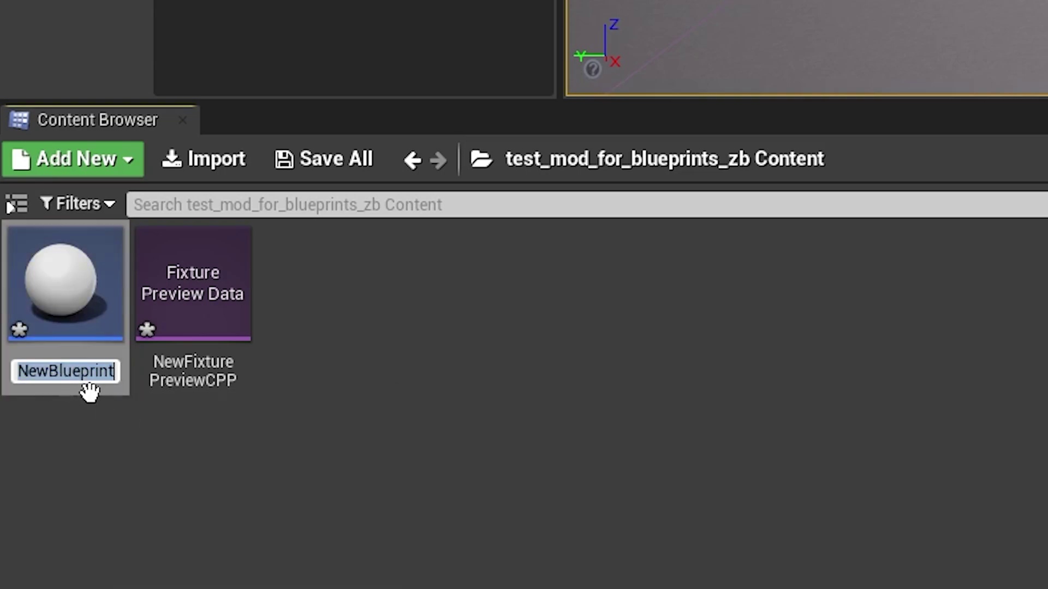
text(custom)
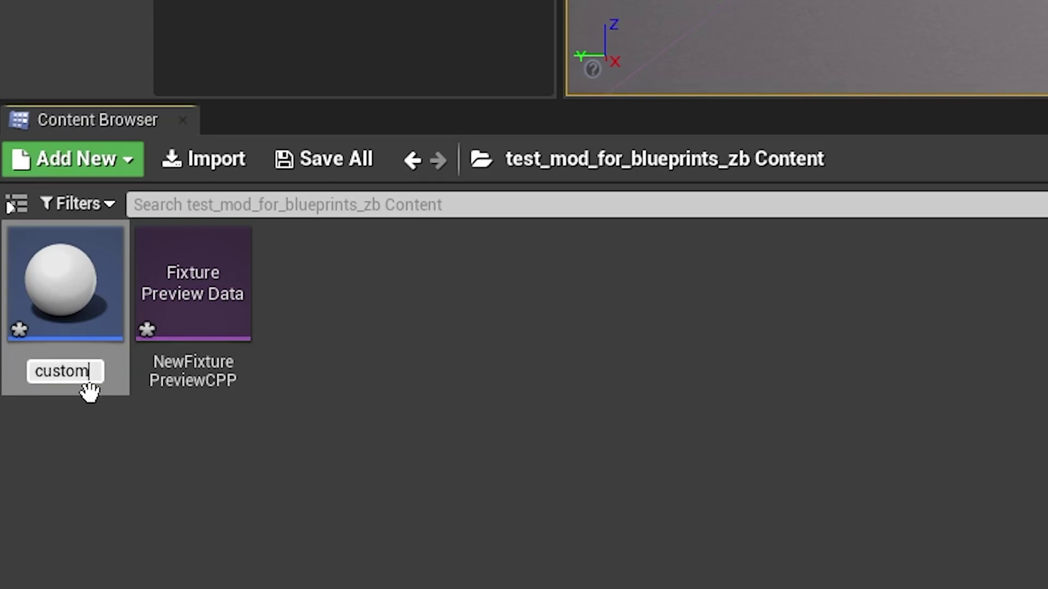
text(_fixture)
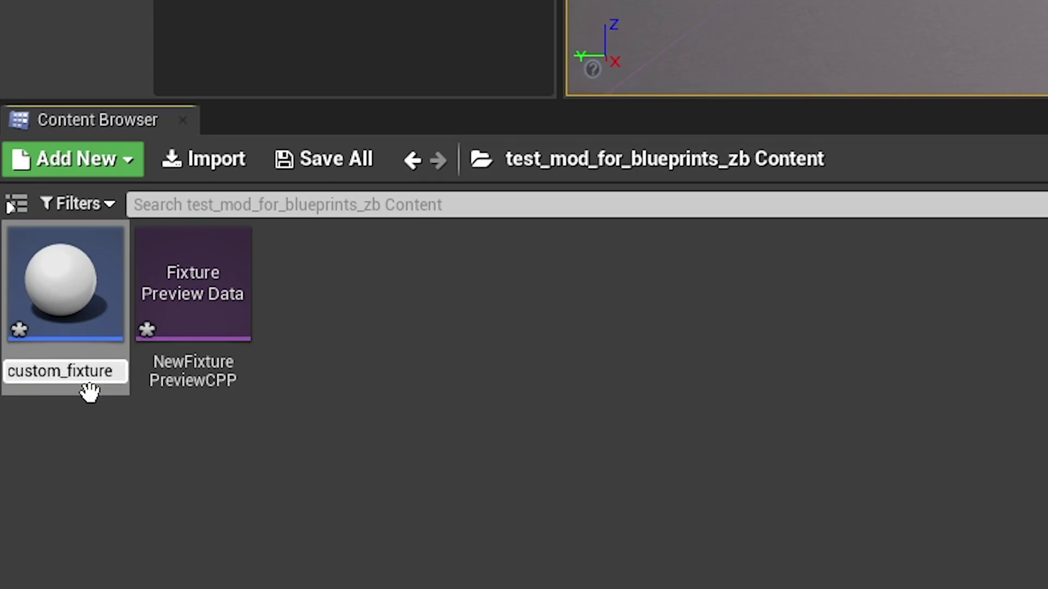
text(_ble)
key(BackSpace)
text(u)
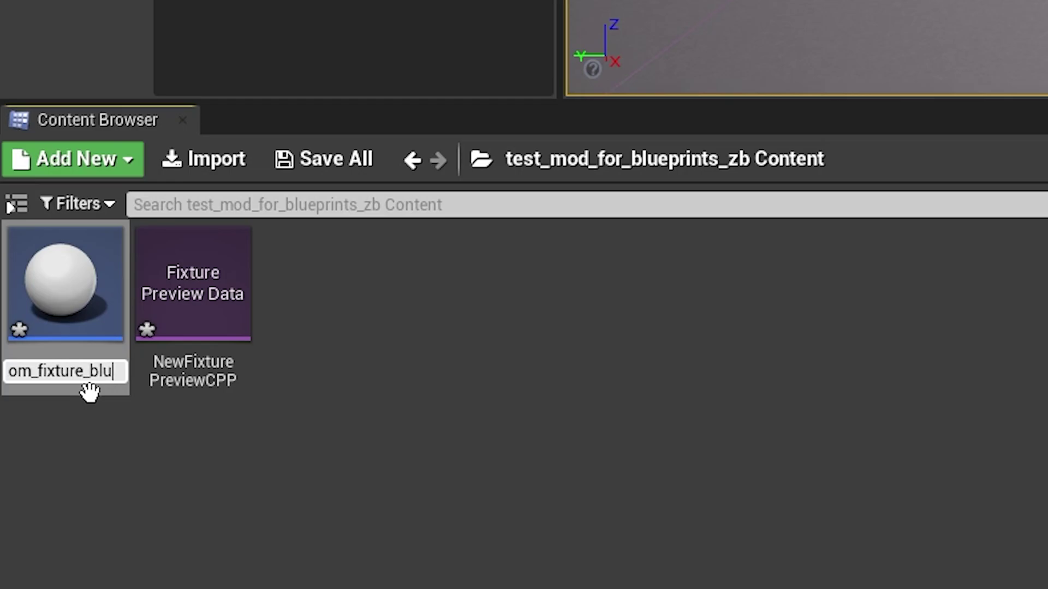
text(eprint_class)
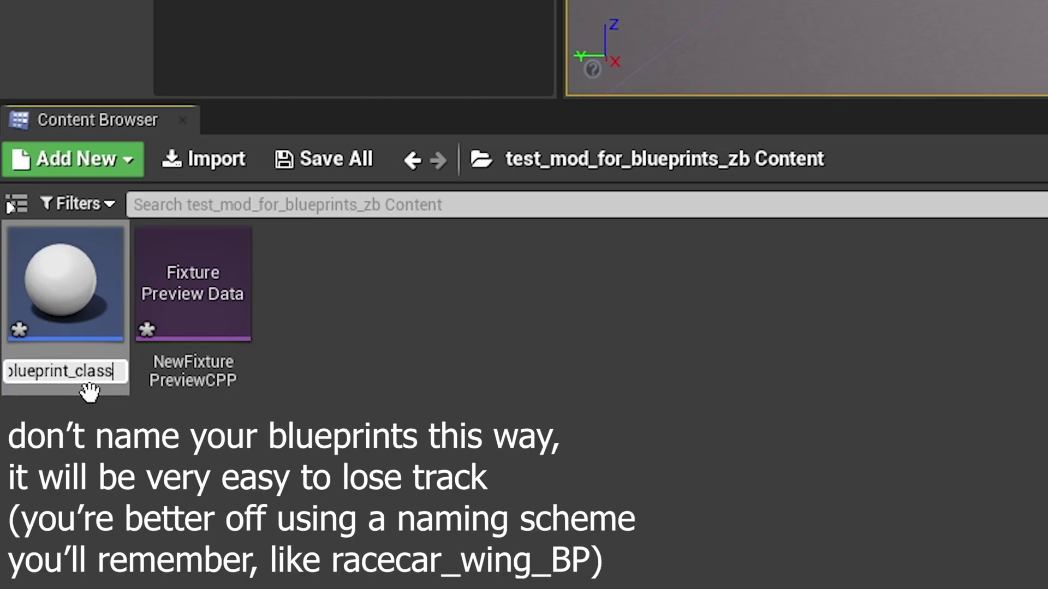
key(Return)
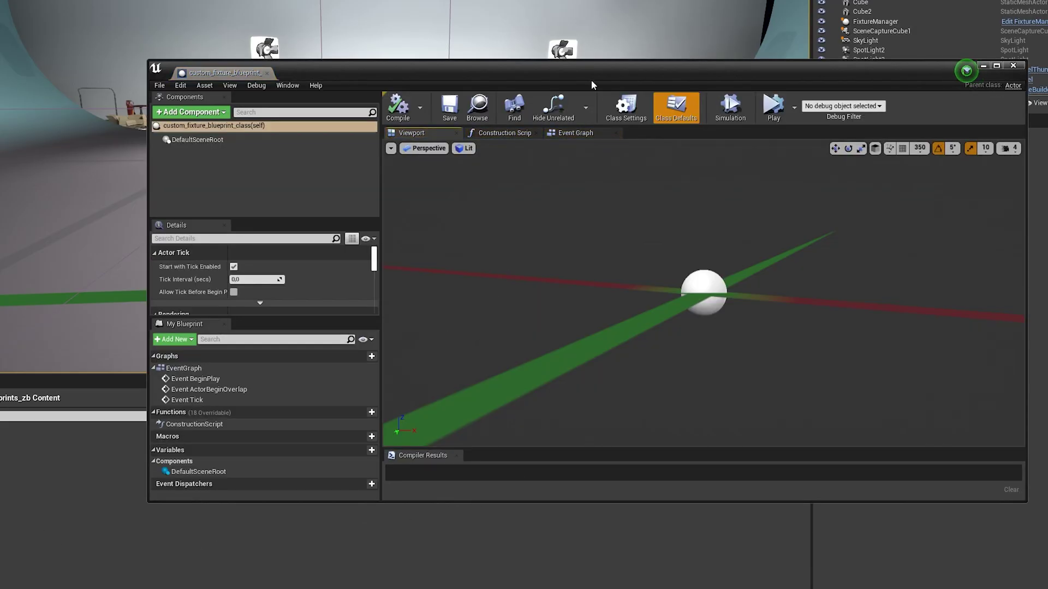
Step: Examine the custom blueprint's parent class and check the fixture preview asset's Fixture Class options for the new blueprint
drag(570, 64, 489, 33)
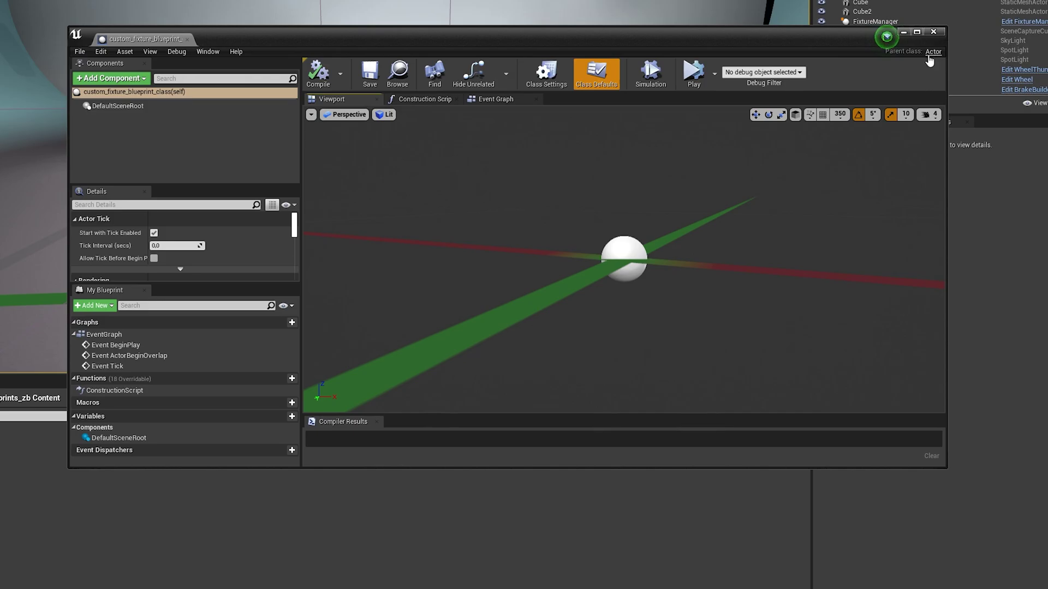
click(934, 33)
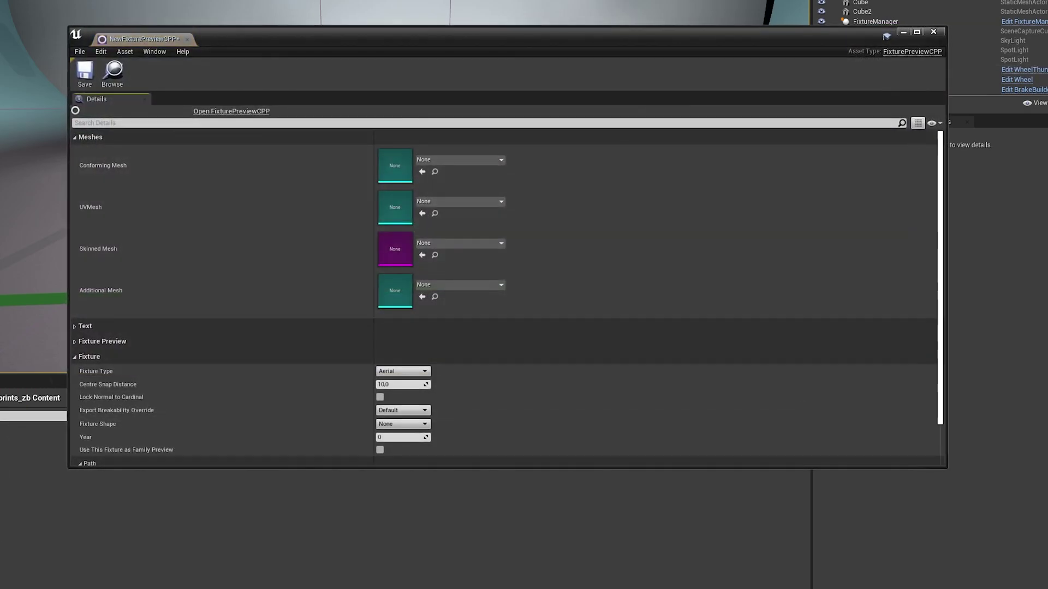
scroll(346, 297, down, 2)
click(386, 451)
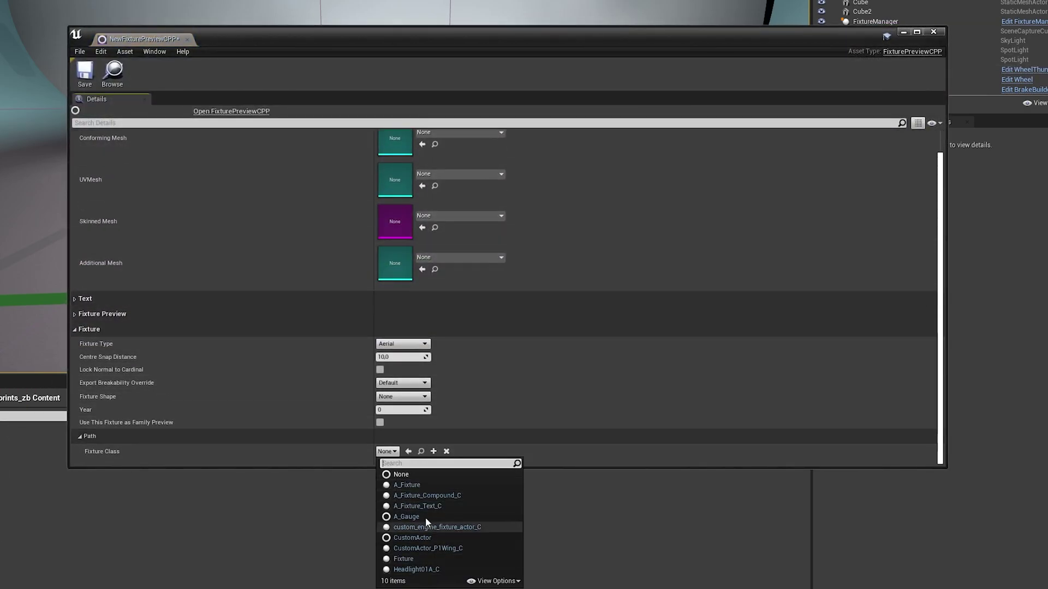
click(273, 459)
Step: Close the fixture preview asset and open the Actor parent class reference of the custom blueprint
click(933, 31)
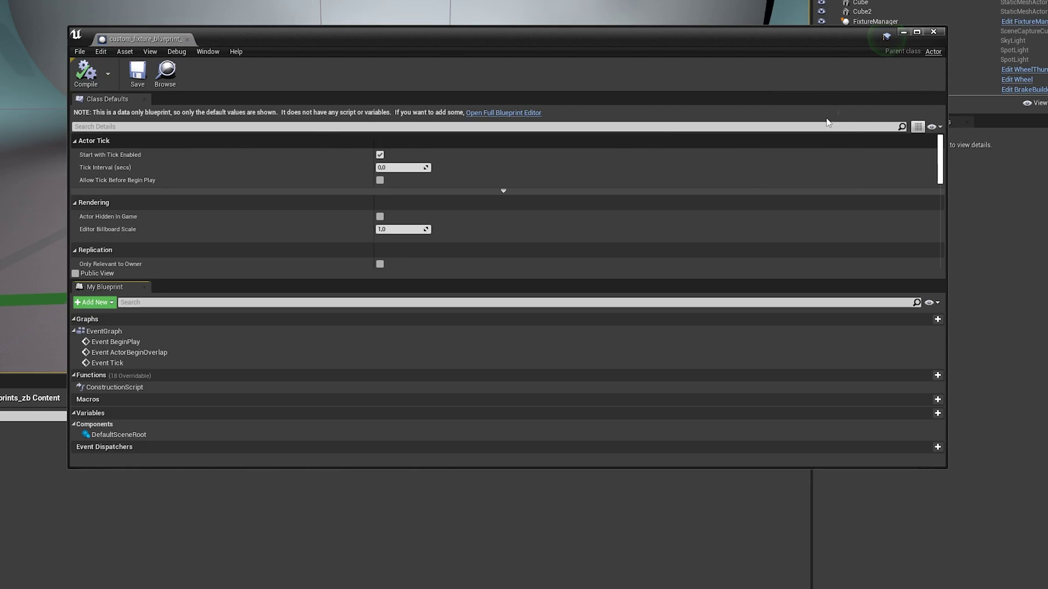
click(933, 52)
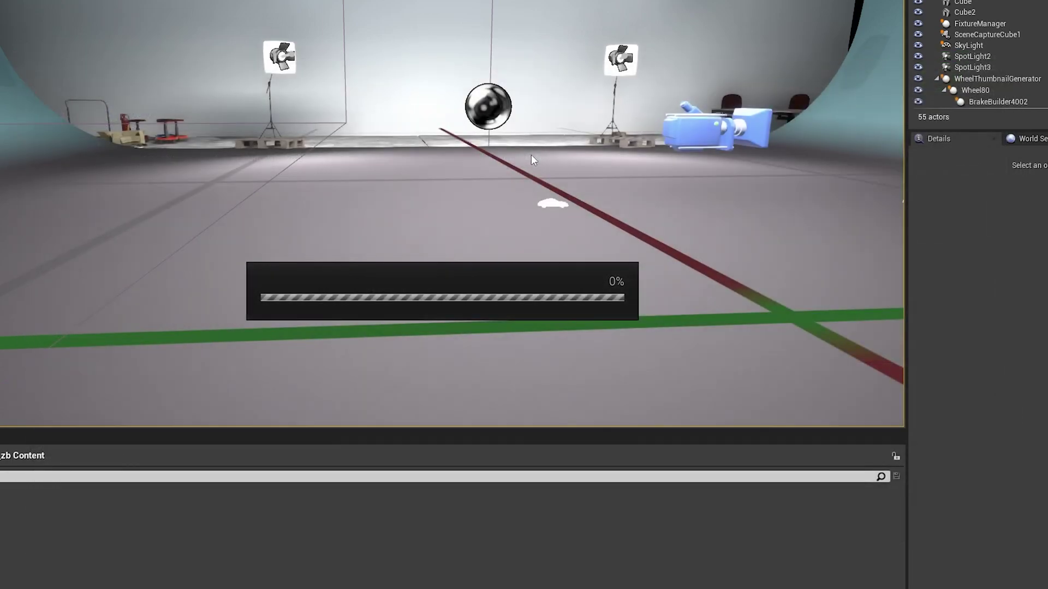
Step: Reparent the custom blueprint from its class settings to A_Fixture and close the blueprint
drag(412, 71, 392, 47)
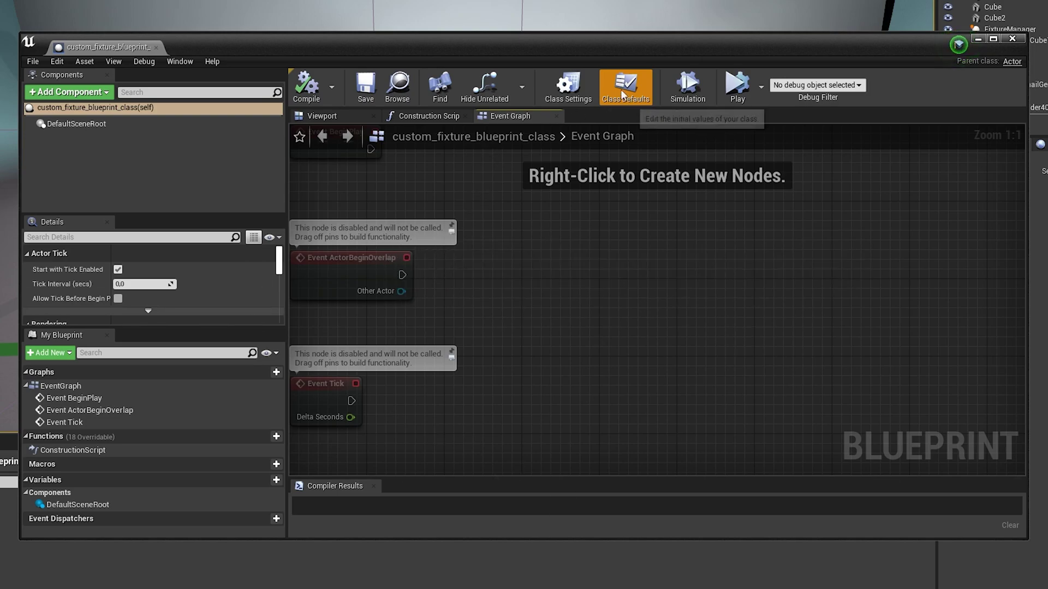
click(577, 96)
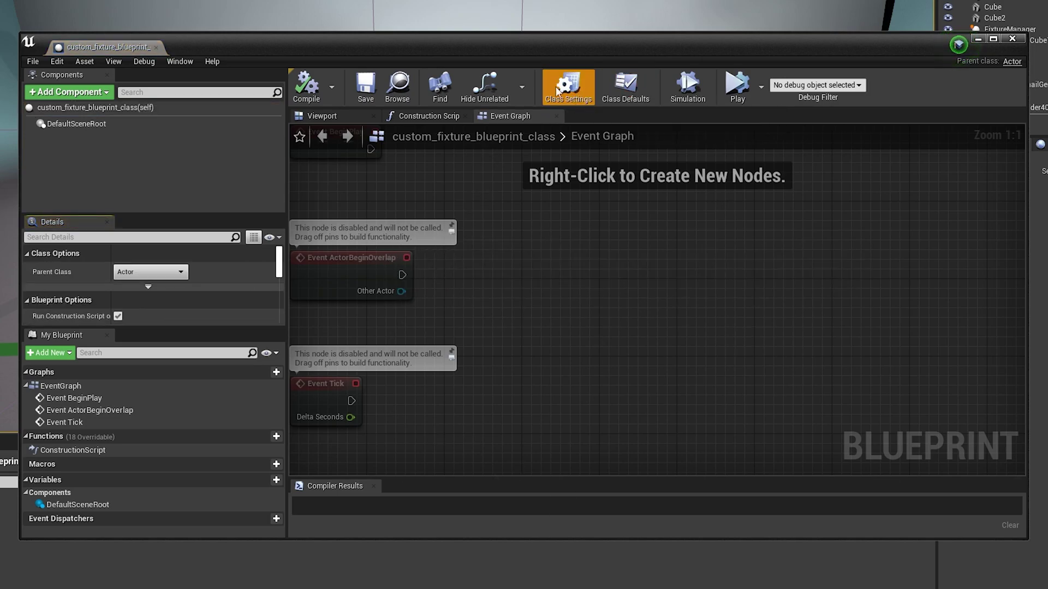
click(139, 275)
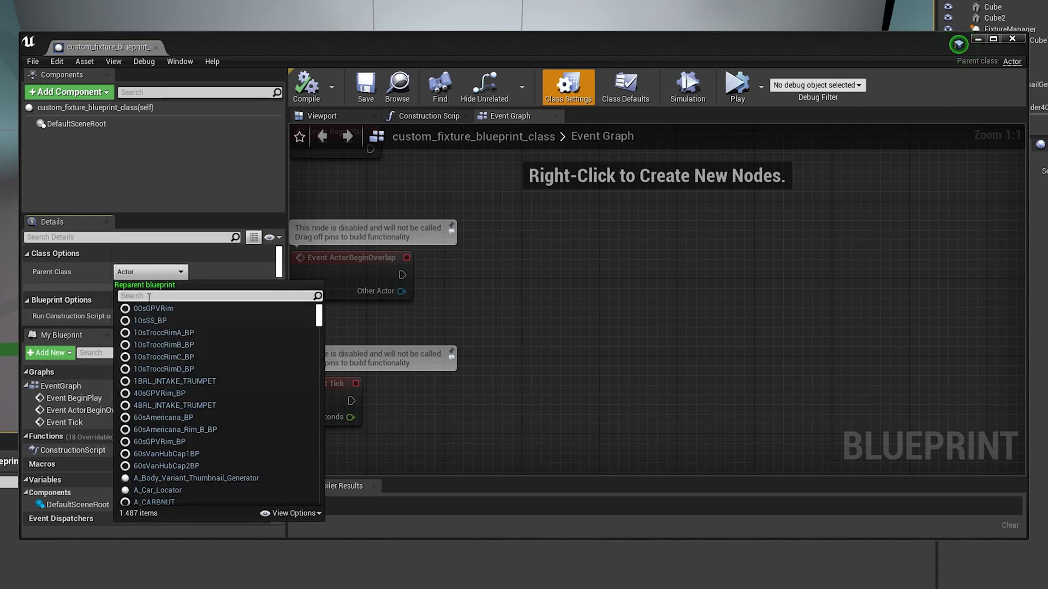
text(fixture)
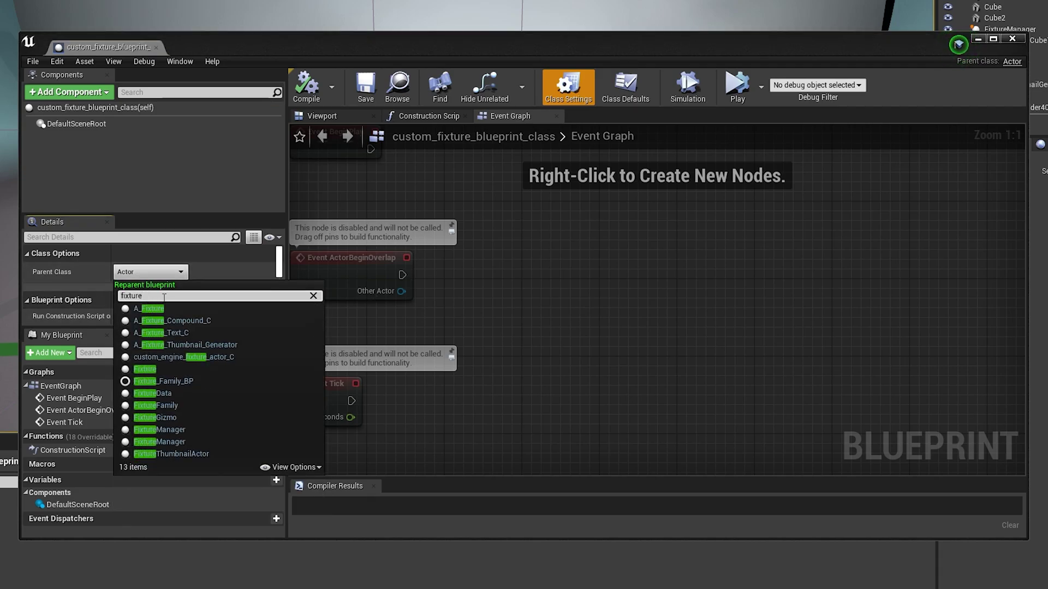
click(160, 311)
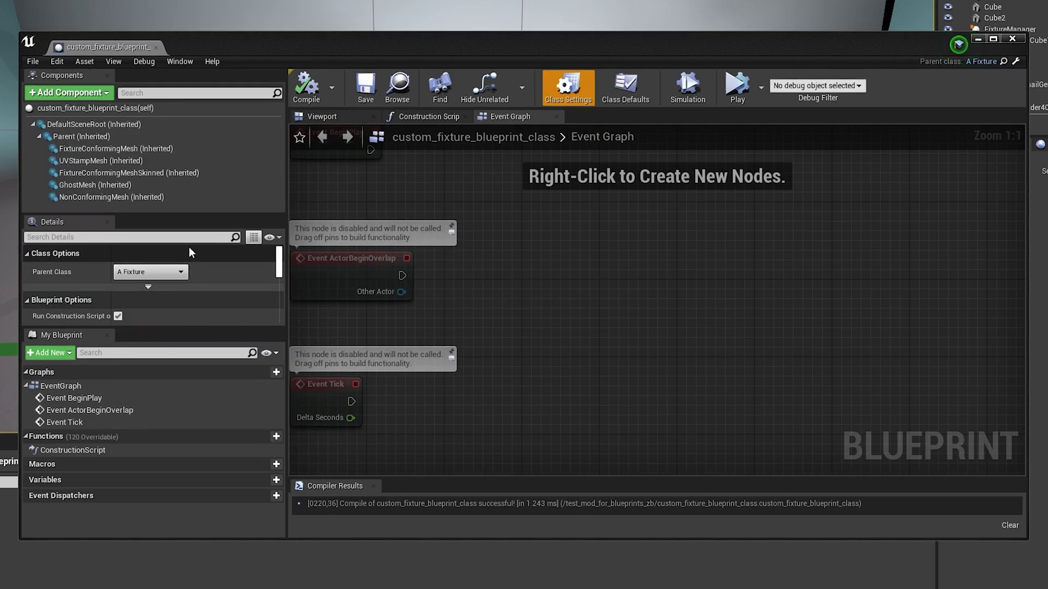
click(1012, 40)
Step: Open the fixture preview asset and set its Fixture Class to custom_fixture_blueprint_class_C
double_click(4, 559)
scroll(232, 395, down, 2)
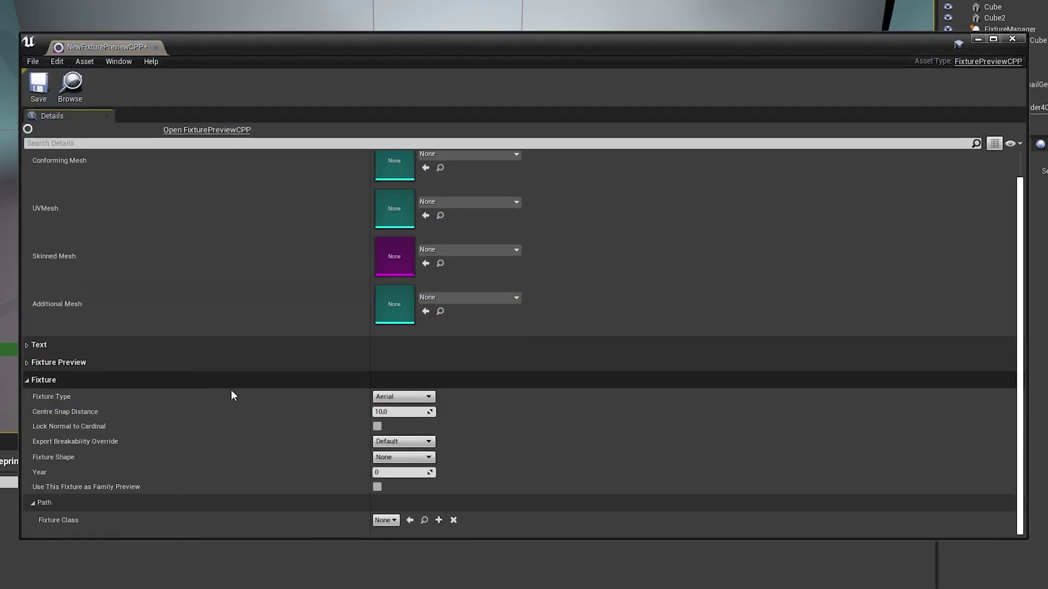
click(386, 520)
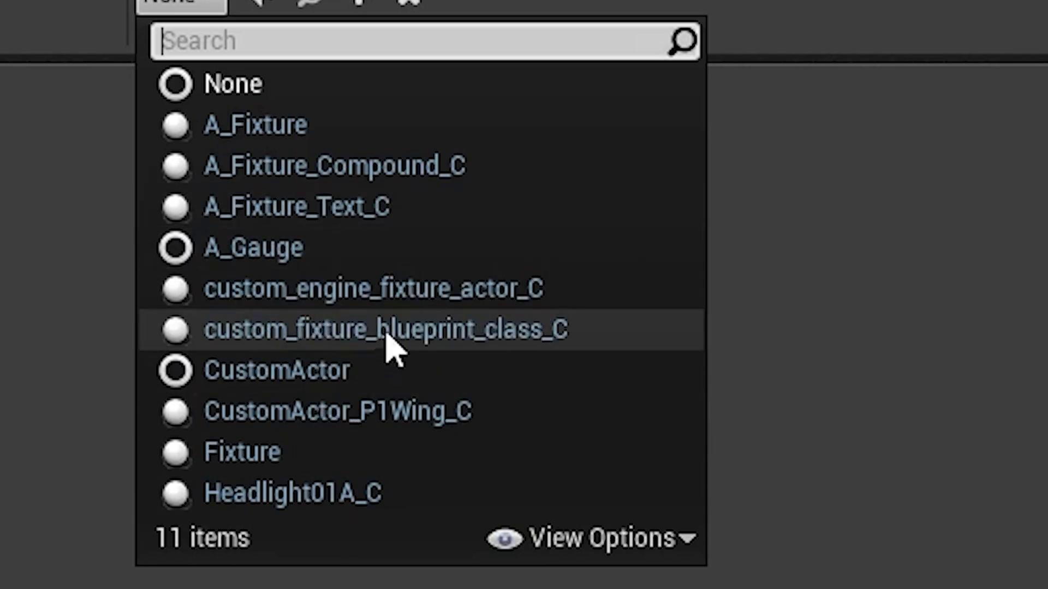
click(389, 345)
click(403, 8)
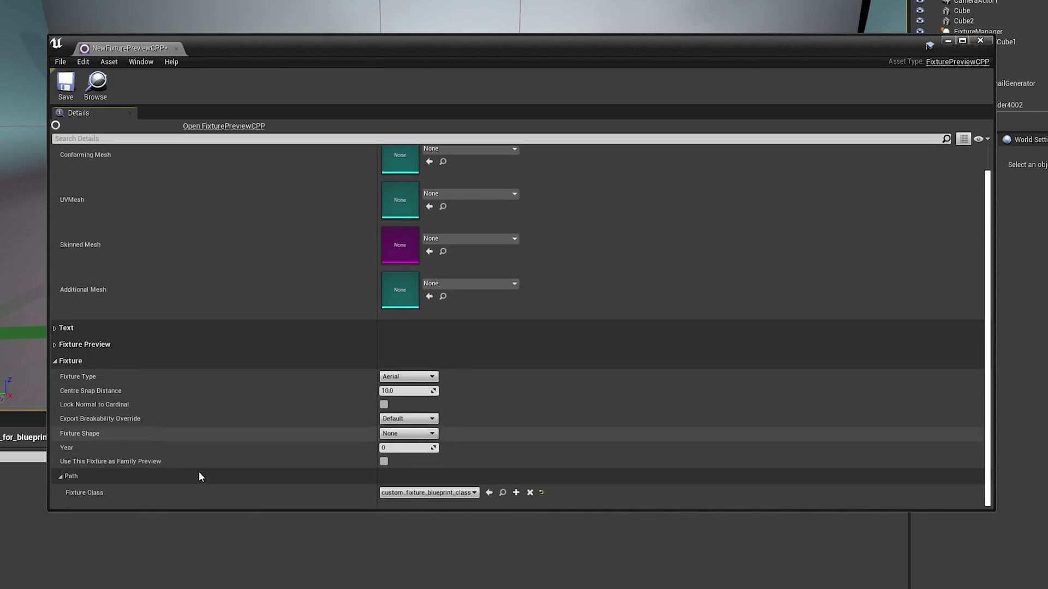
Step: Review the fixture preview asset's mesh slots and its Text and Fixture Preview sections, and close the asset
scroll(355, 428, up, 2)
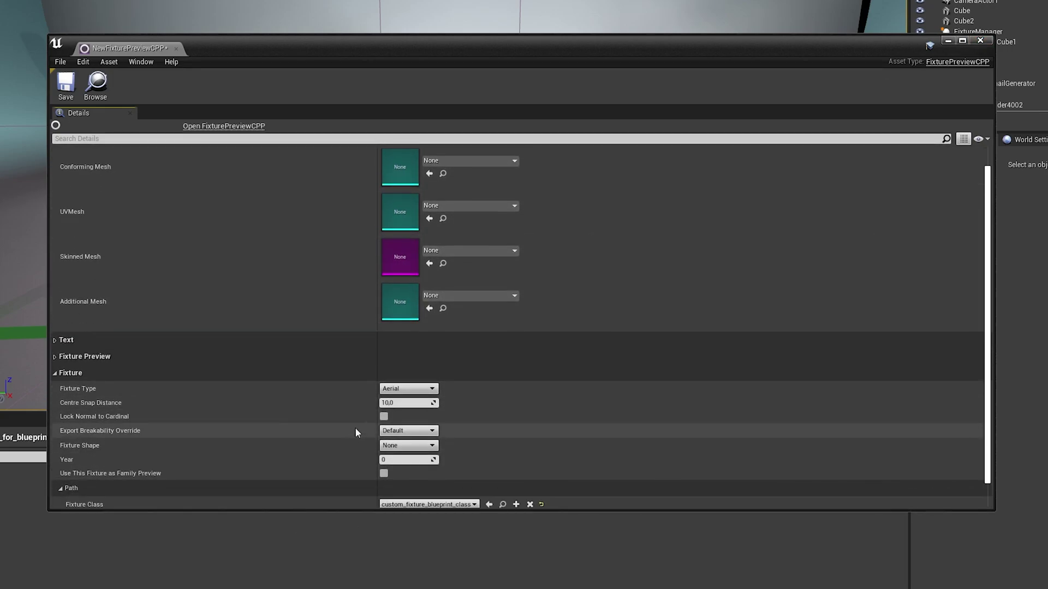
click(464, 178)
click(374, 235)
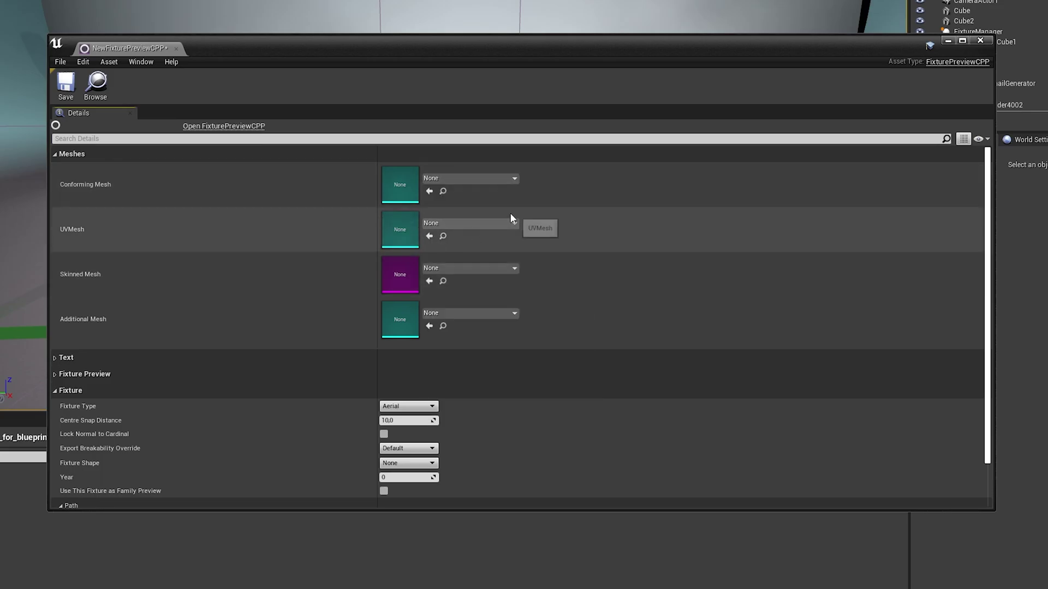
click(470, 224)
click(399, 266)
click(460, 269)
click(385, 297)
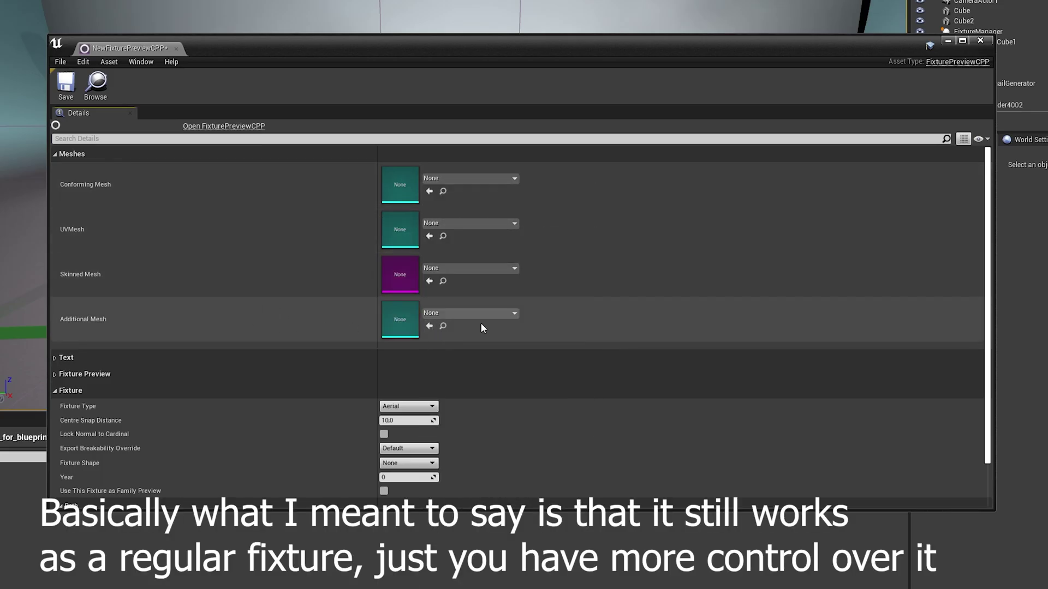
click(479, 314)
click(283, 344)
scroll(267, 358, down, 1)
click(57, 329)
click(56, 329)
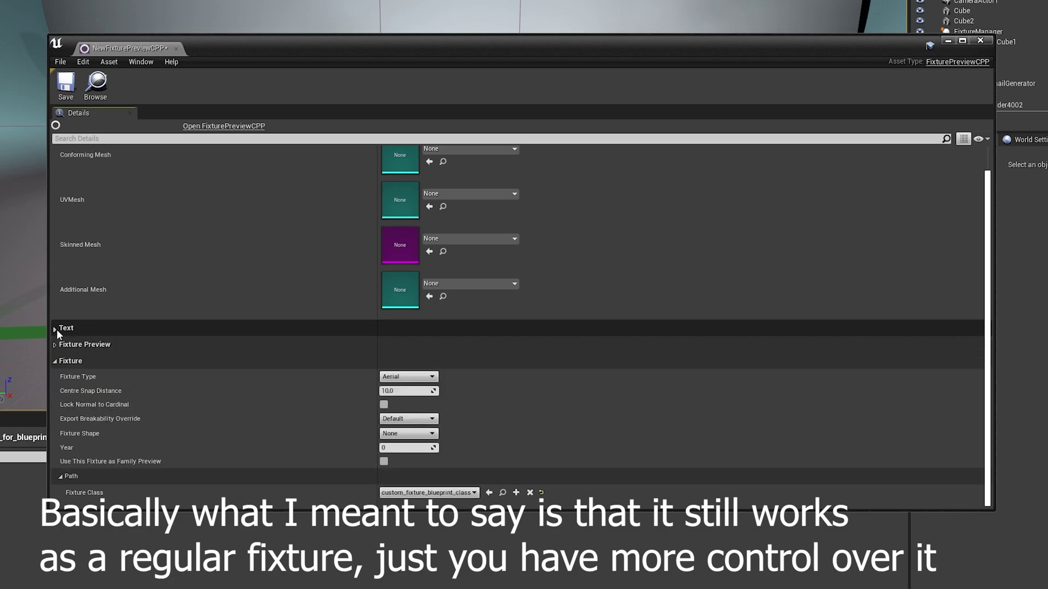
click(56, 345)
click(57, 350)
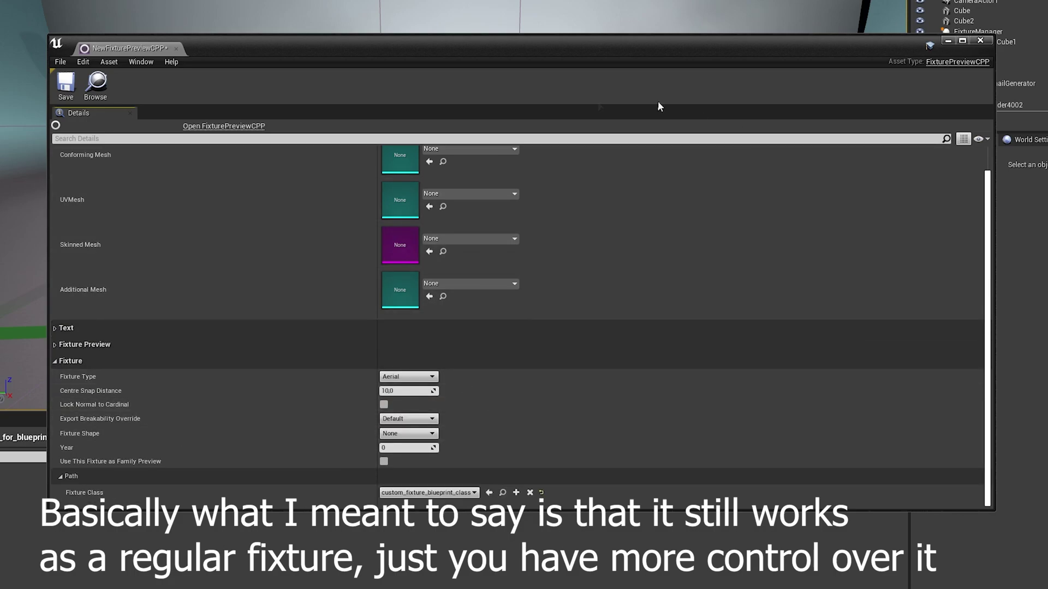
scroll(292, 288, up, 2)
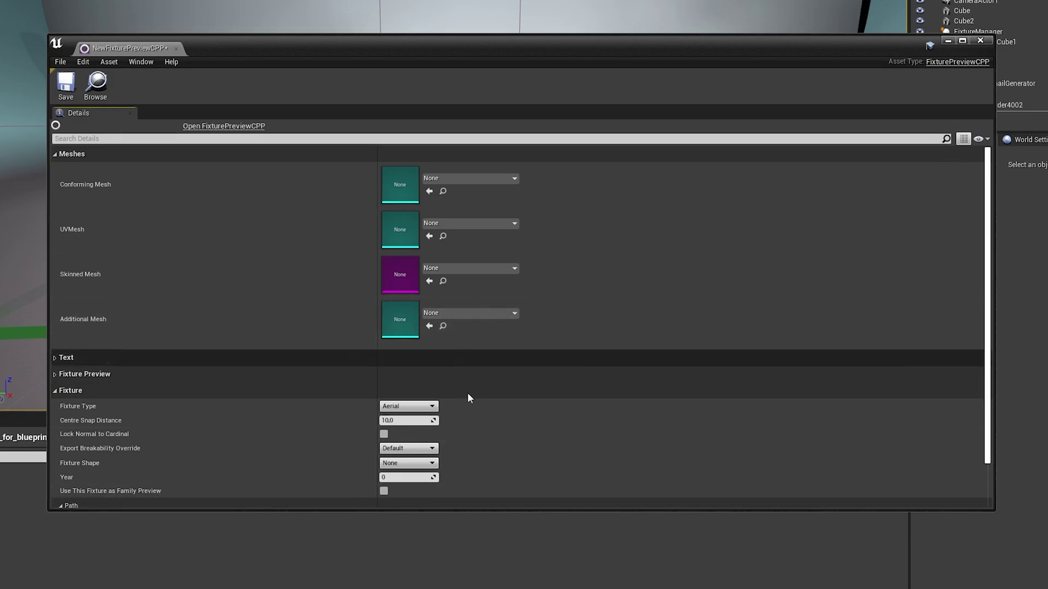
click(980, 41)
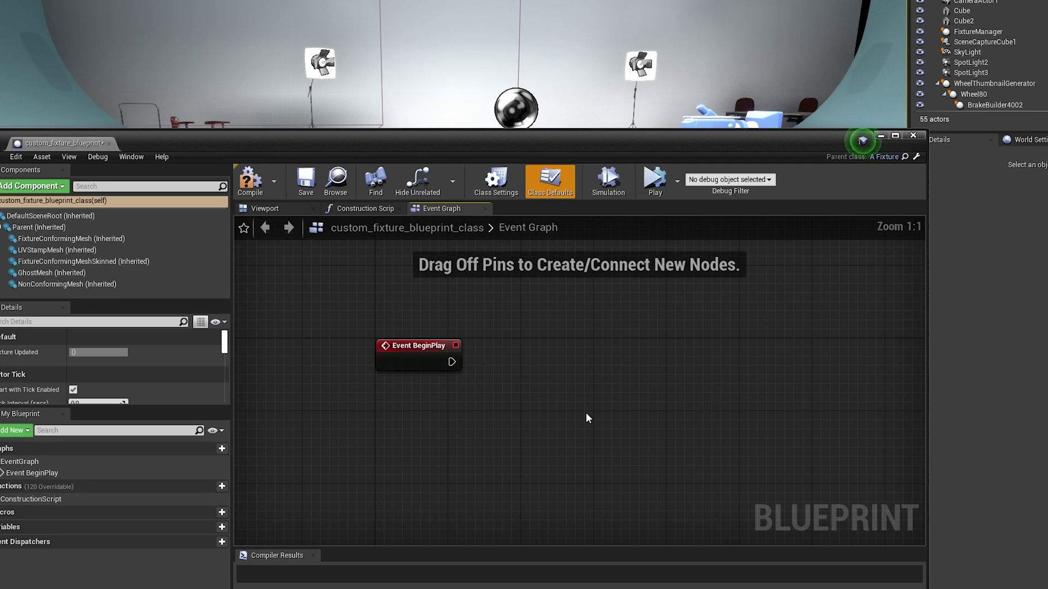
Step: Add references to FixtureConformingMesh, NonConformingMesh and UVStampMesh to the custom blueprint's Event Graph, arranged above Event BeginPlay
mouse_move(508, 388)
right_down()
mouse_move(457, 357)
mouse_move(500, 365)
mouse_move(501, 427)
mouse_move(533, 375)
mouse_move(519, 388)
right_up()
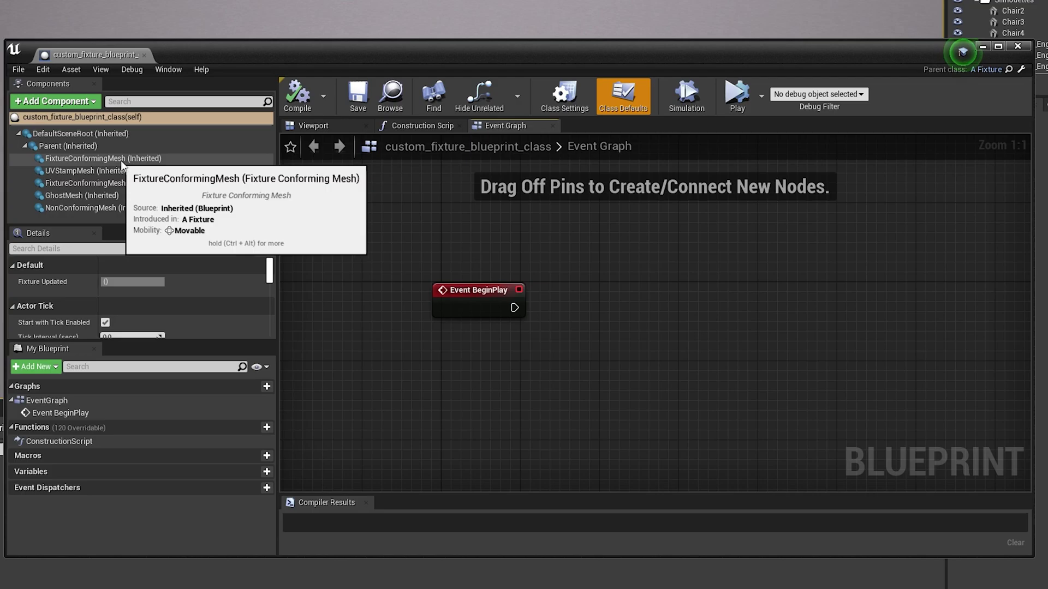
double_click(136, 169)
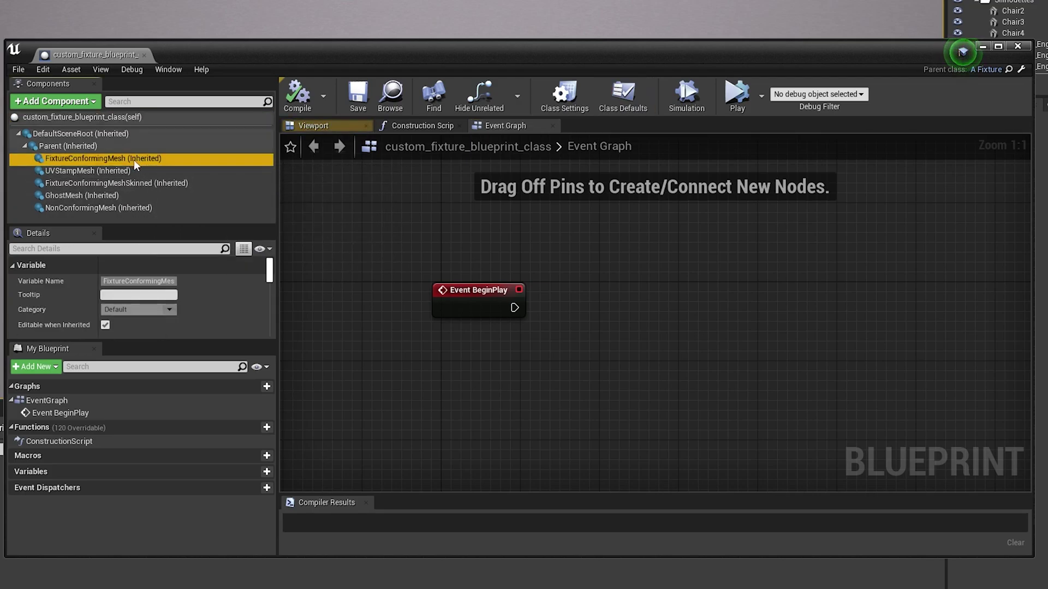
drag(137, 160, 425, 243)
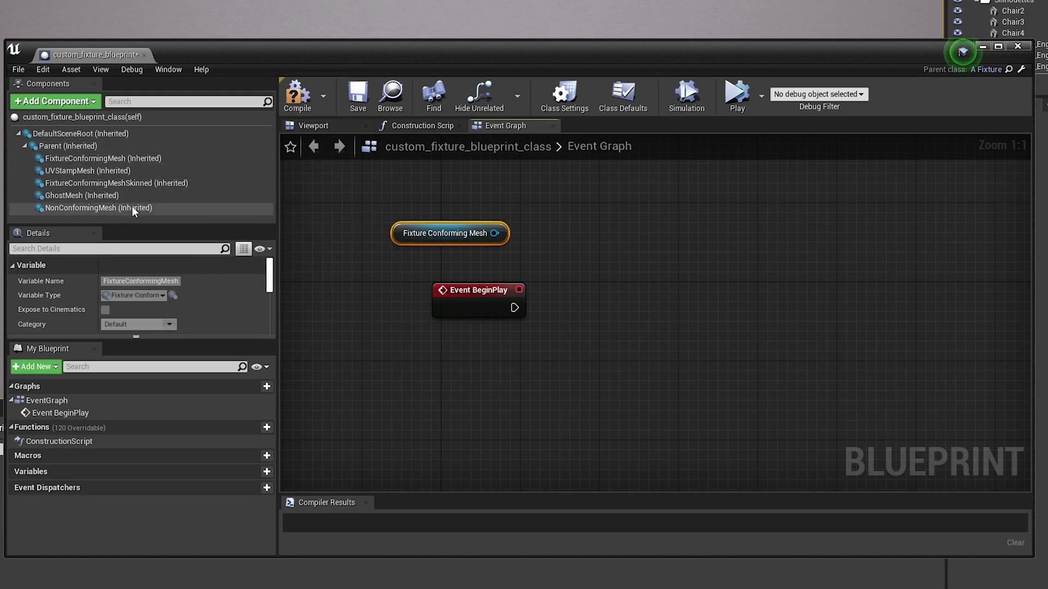
drag(132, 207, 365, 309)
drag(466, 294, 496, 393)
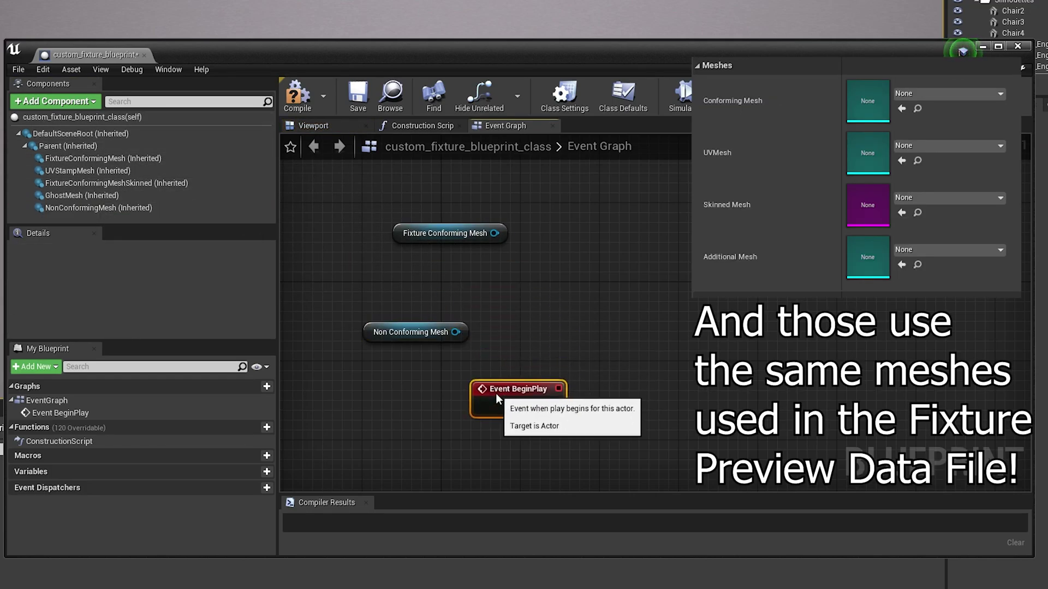
drag(415, 331, 455, 303)
drag(105, 171, 412, 249)
right_drag(453, 271, 489, 290)
drag(459, 281, 458, 290)
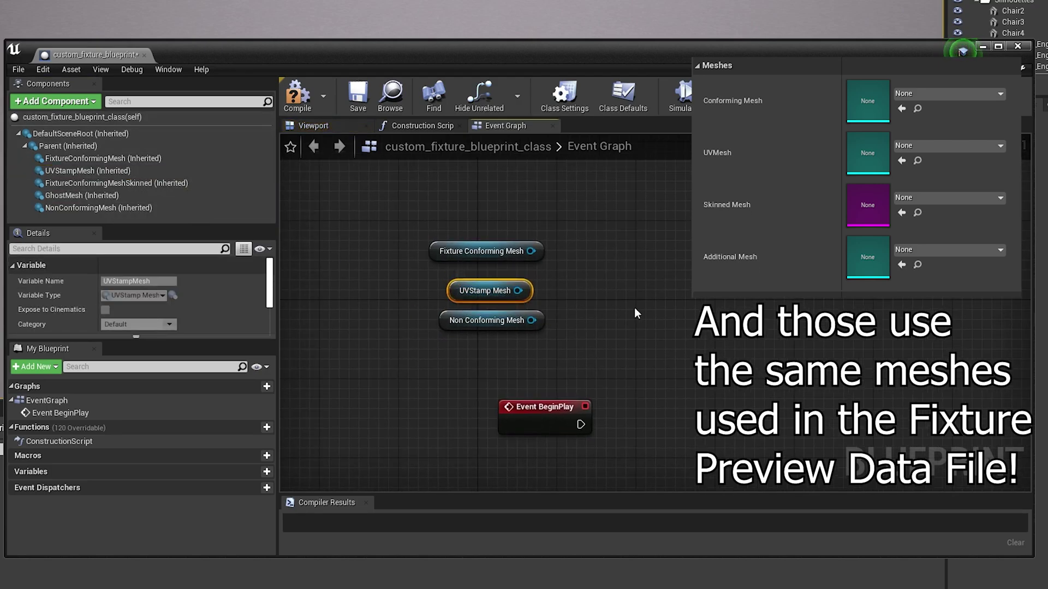
Step: Add a GetWorldRotation node targeting the Fixture Conforming Mesh reference, with a reroute node on their connection
drag(531, 251, 689, 276)
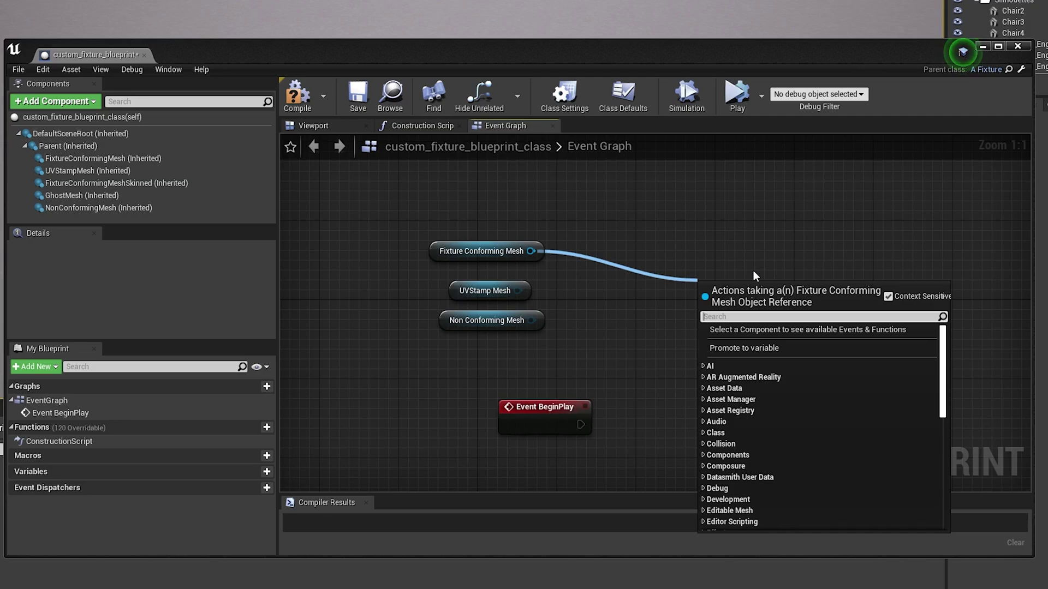
text(rotatio)
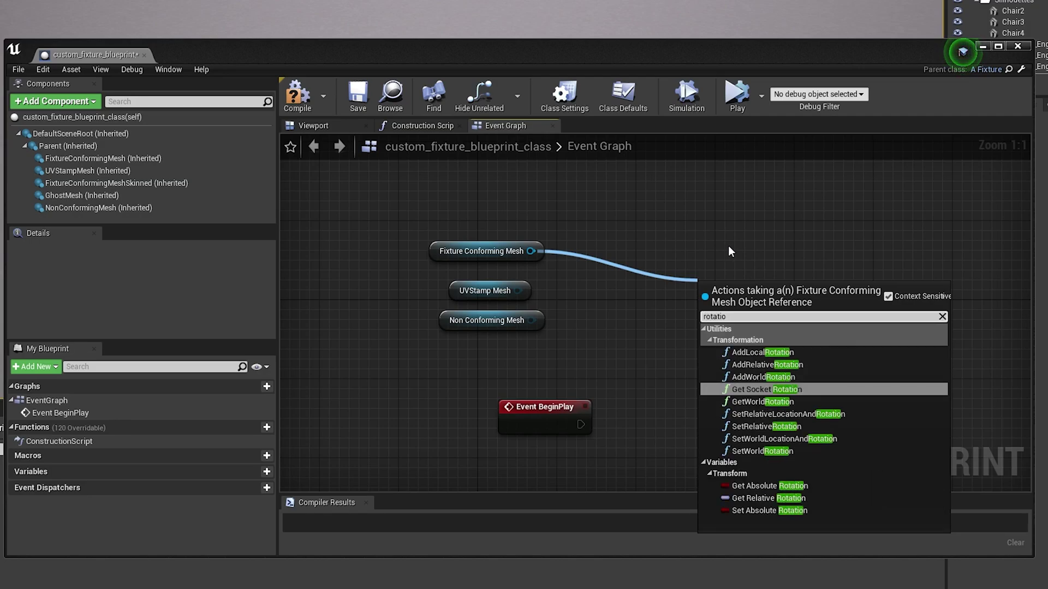
click(764, 402)
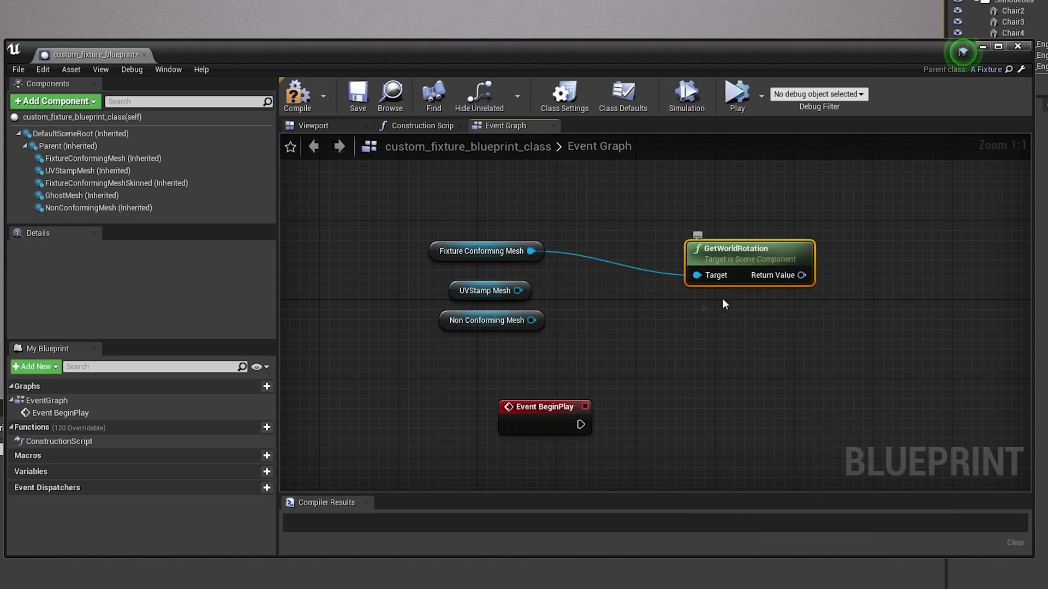
drag(754, 244, 723, 234)
drag(772, 265, 849, 277)
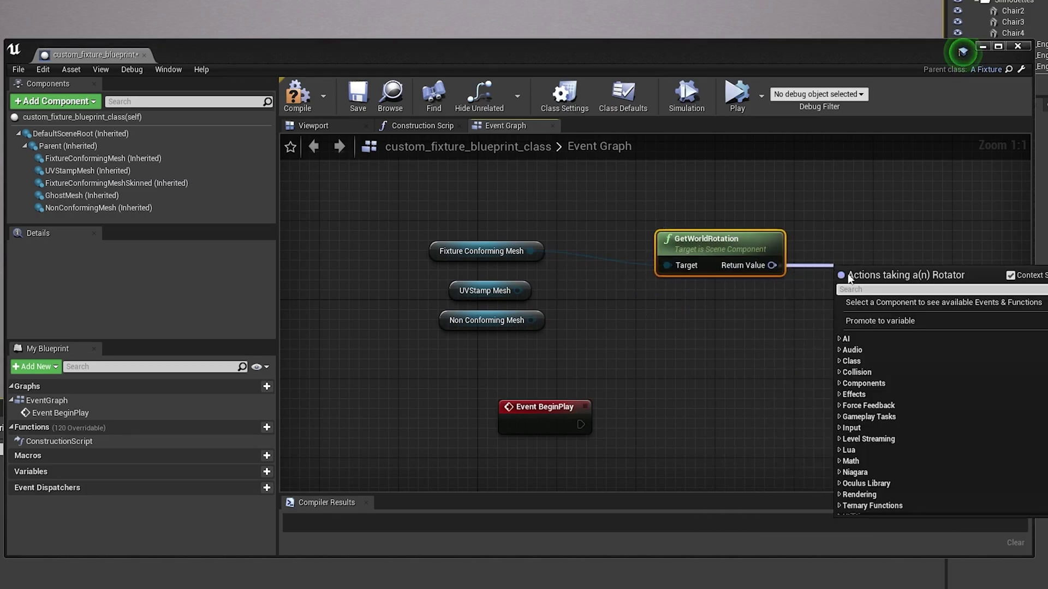
click(851, 252)
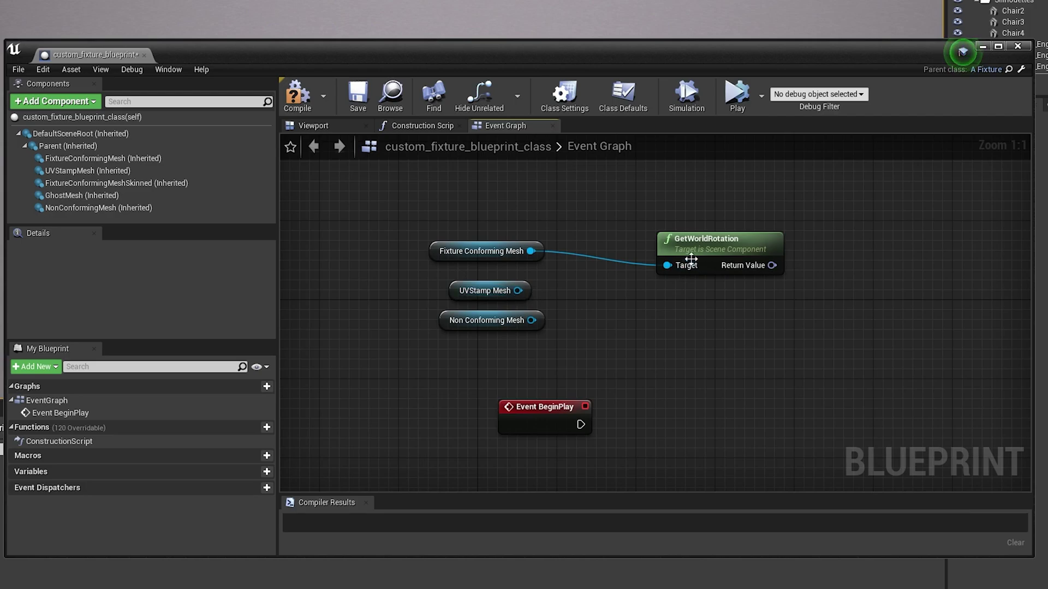
double_click(629, 261)
drag(629, 261, 636, 287)
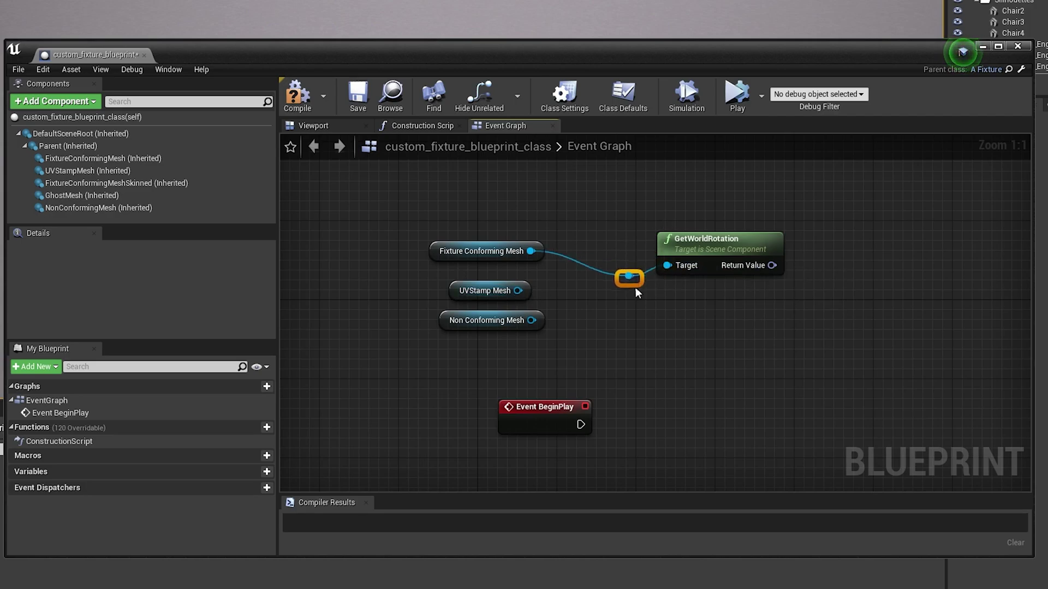
Step: Add a Get Relative Rotation node connected to the UVStamp Mesh reference
drag(517, 291, 658, 302)
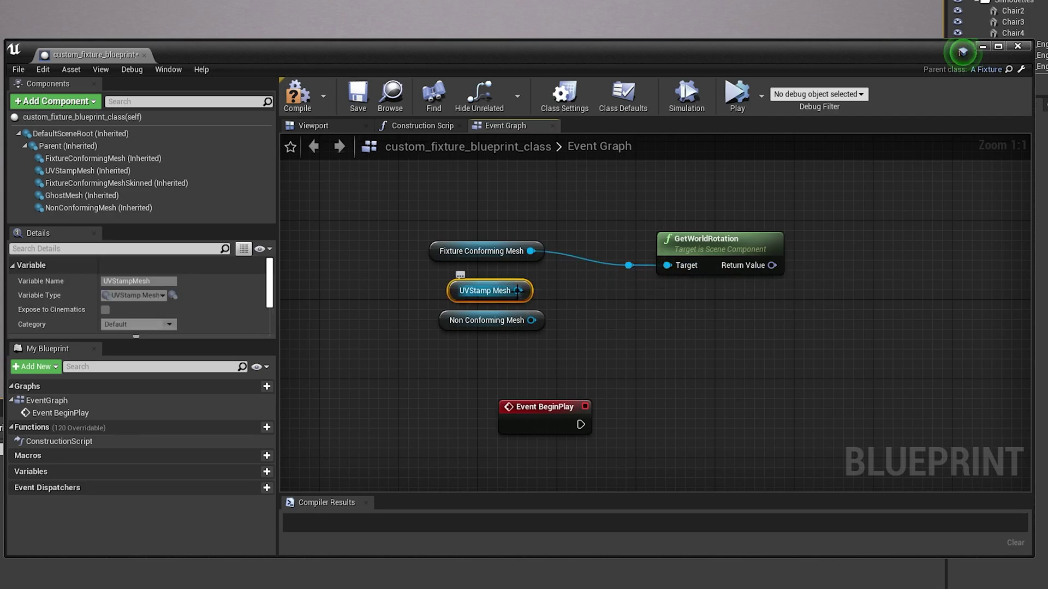
text(get)
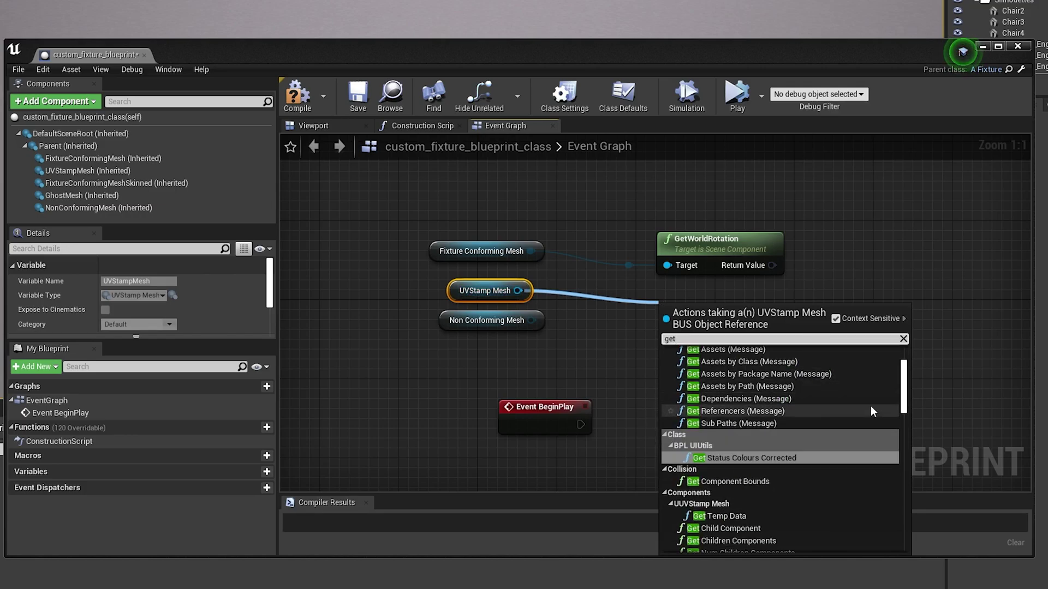
text( rotat)
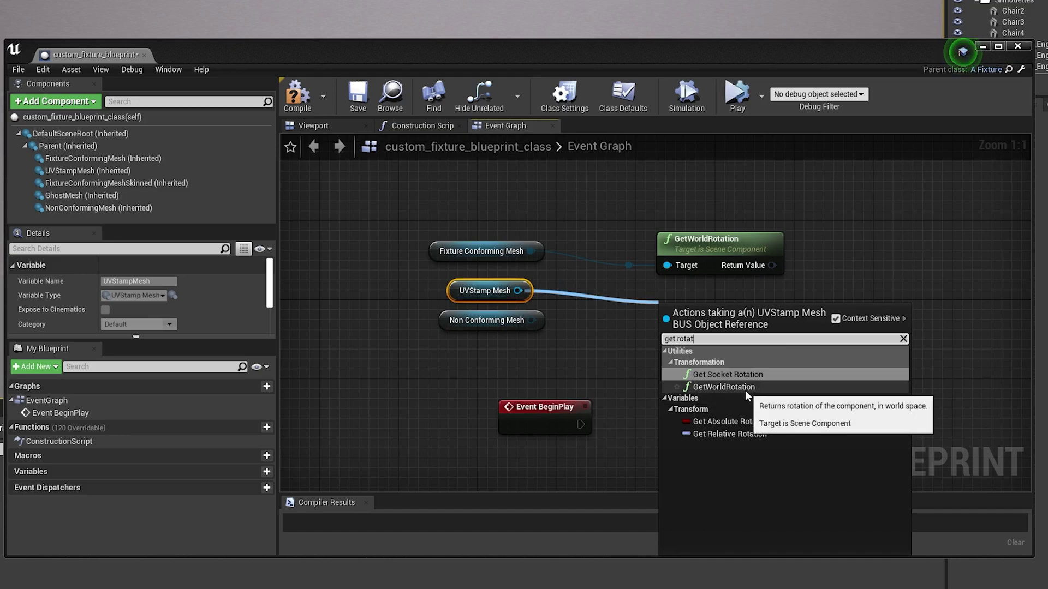
click(762, 434)
drag(704, 308, 696, 302)
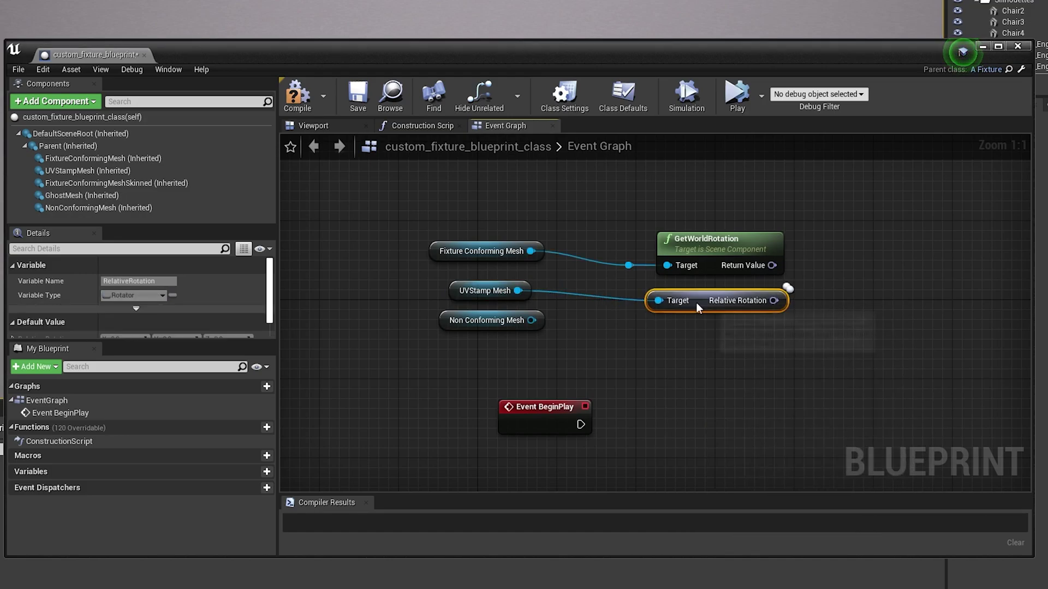
Step: Delete the GetWorldRotation node and the reroute node from the Event Graph
click(719, 247)
key(Delete)
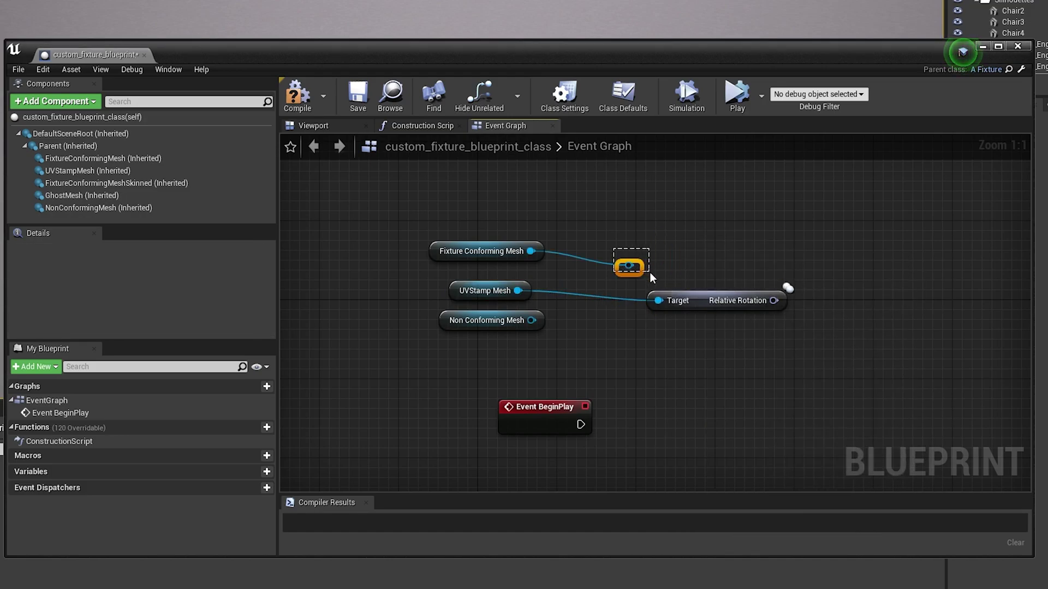
key(Delete)
Step: Align the UVStamp Mesh and Non Conforming Mesh references under Fixture Conforming Mesh and move the Relative Rotation node closer to them
right_drag(689, 300, 786, 284)
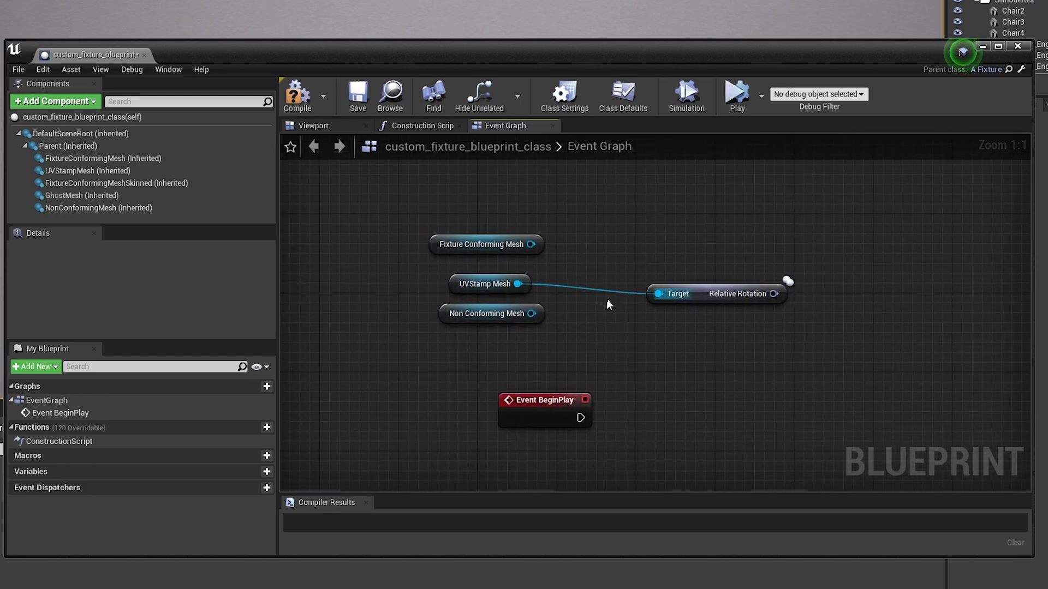
click(460, 326)
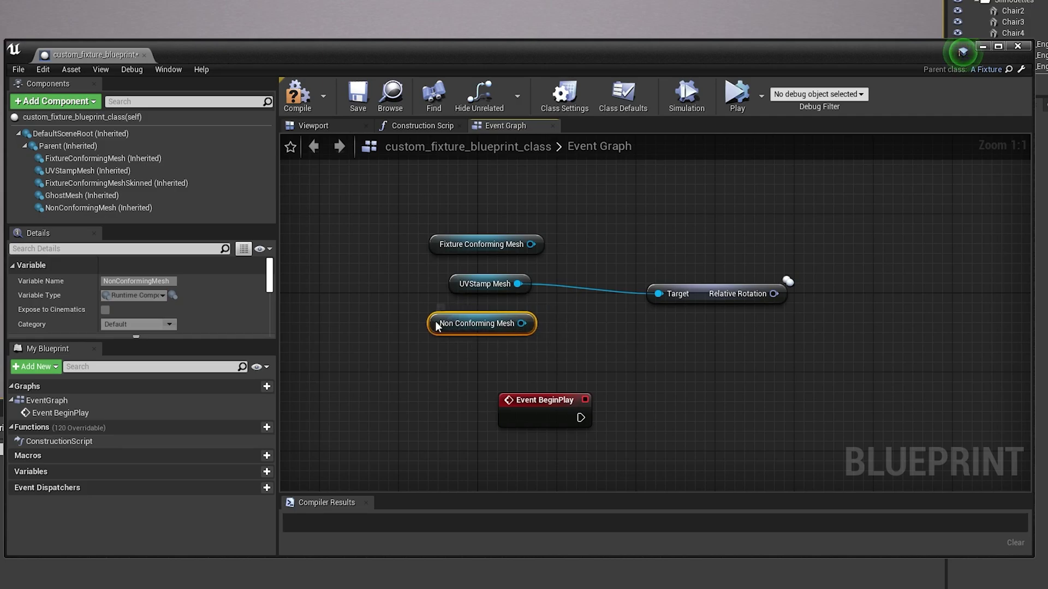
drag(454, 288, 433, 289)
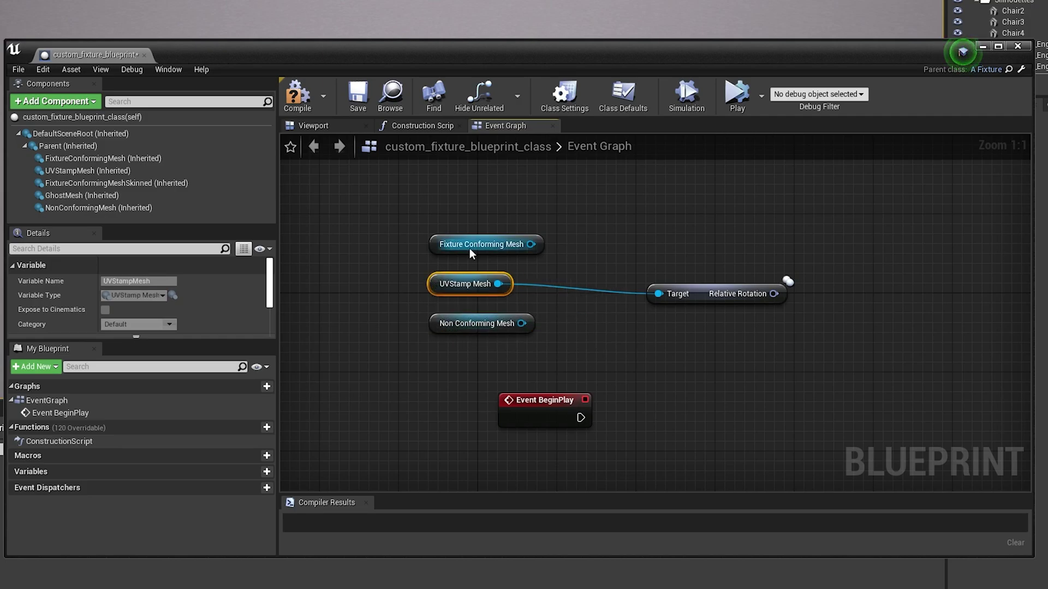
drag(710, 293, 669, 283)
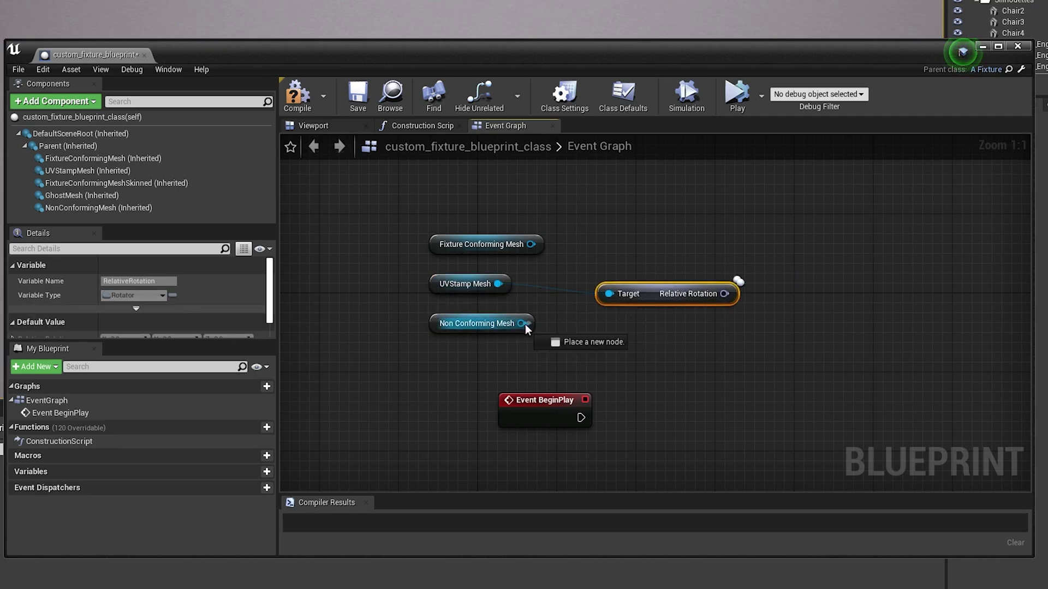
drag(571, 329, 571, 329)
click(822, 312)
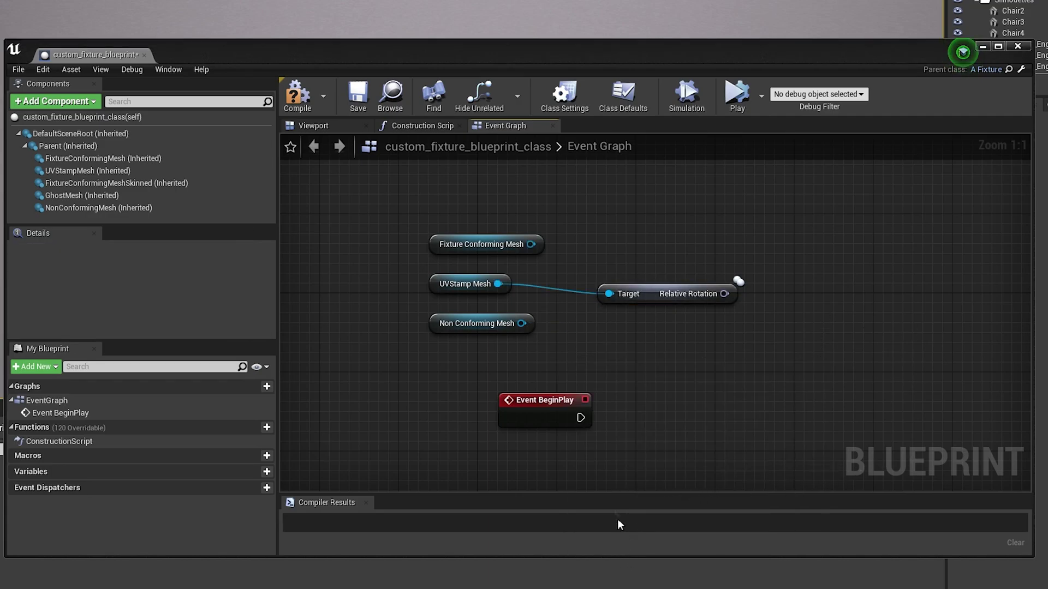
right_drag(306, 215, 410, 238)
Step: Add the detatchedP1wing_P1_wing_1_base static mesh to the custom fixture blueprint's viewport and reposition it
click(302, 125)
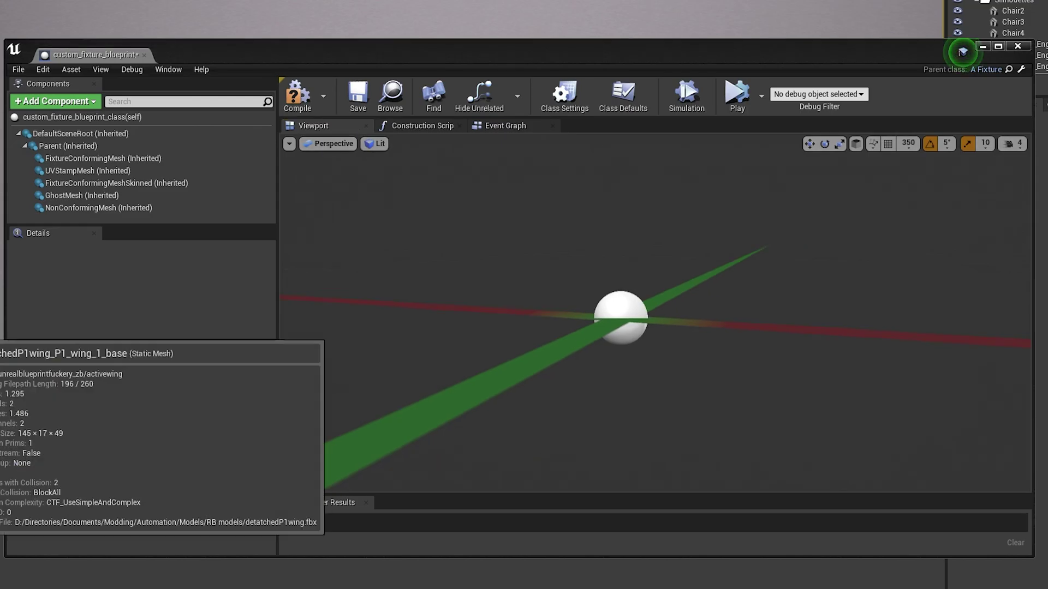
drag(127, 573, 570, 328)
right_drag(755, 280, 778, 241)
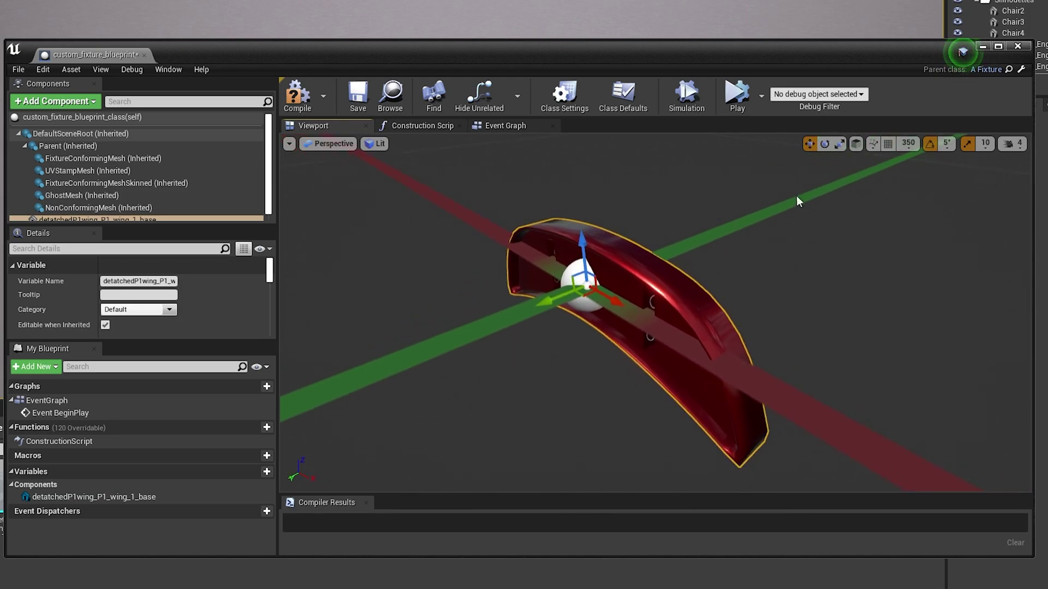
drag(567, 293, 575, 261)
right_drag(704, 267, 601, 271)
drag(540, 280, 725, 375)
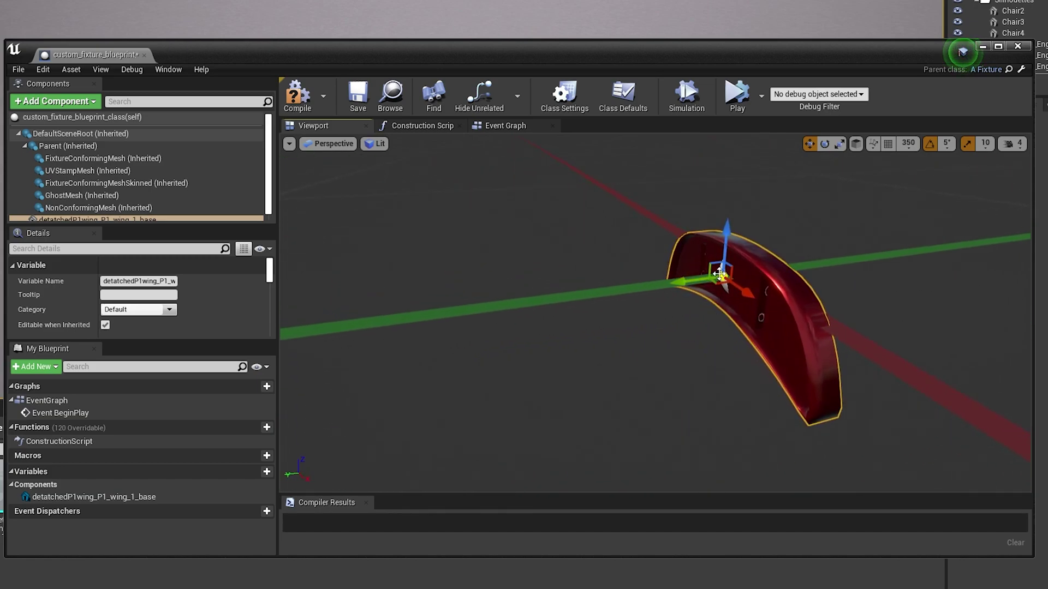
drag(712, 266, 734, 273)
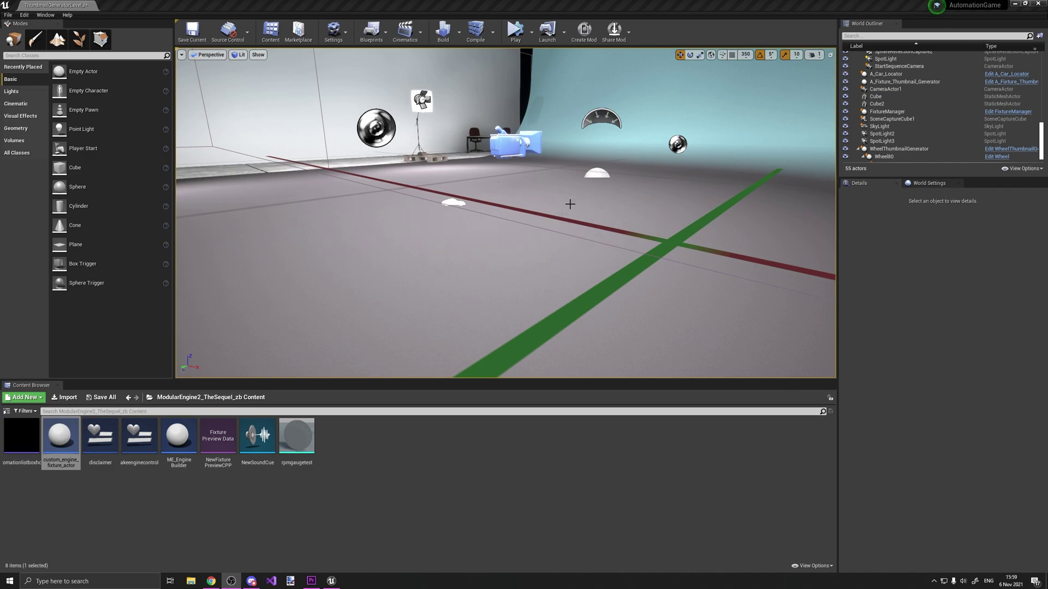
Step: Place custom_engine_fixture_actor in the level near the axis crossing and start playing the level
drag(83, 447, 558, 267)
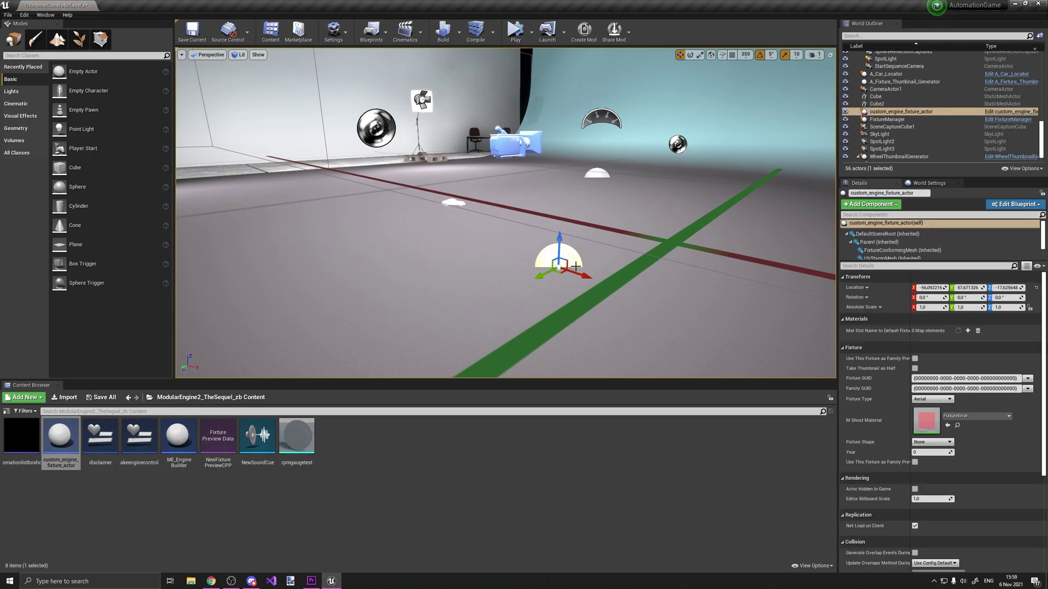
click(522, 43)
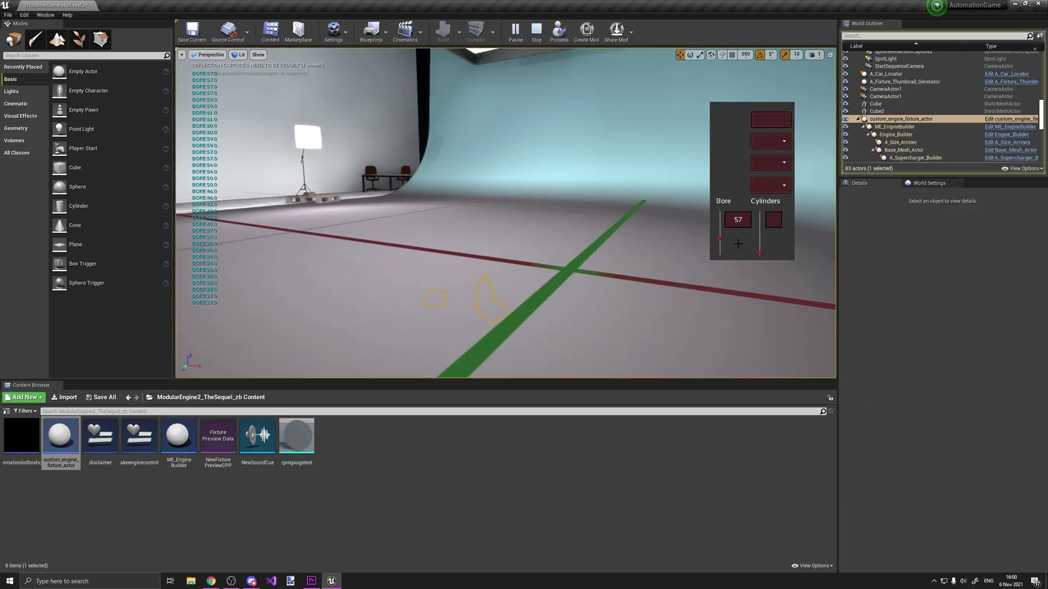
Step: Configure the engine as V90, DOHC and Iron with bore 57 and 33 cylinders, and generate it
click(770, 142)
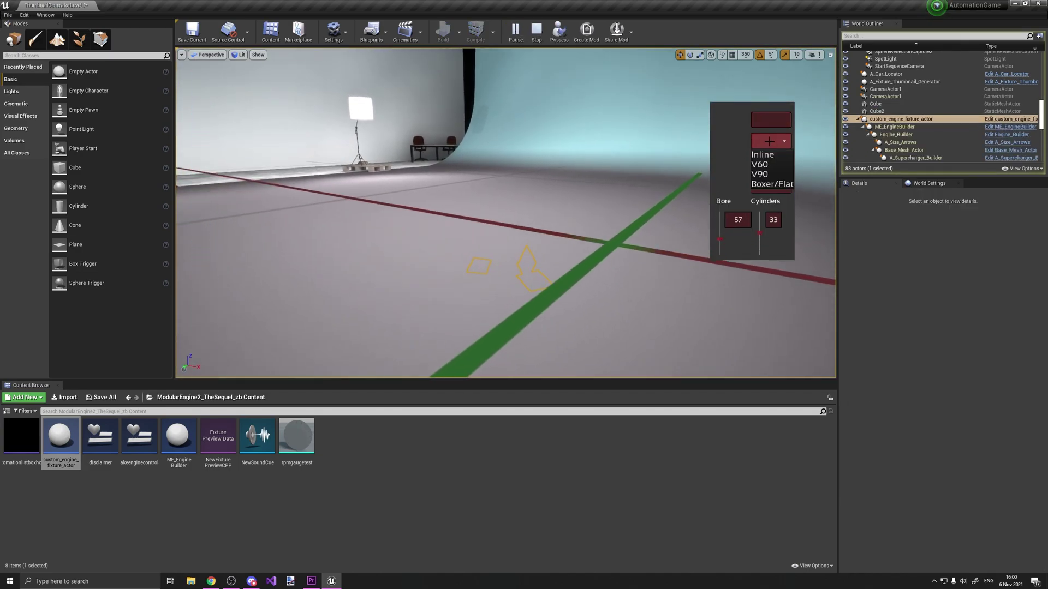
click(764, 159)
click(770, 162)
click(765, 189)
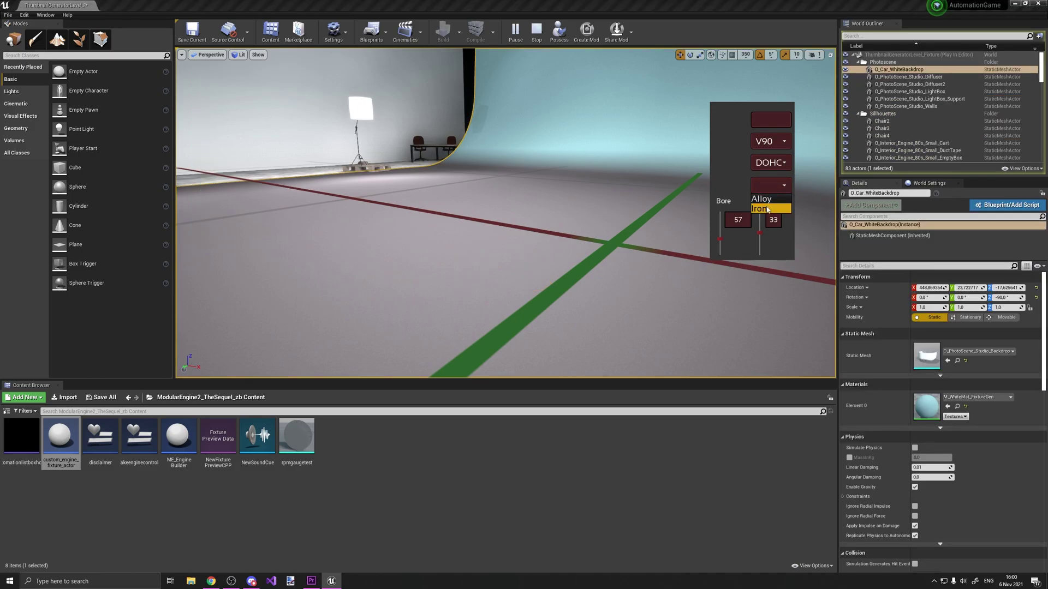
click(764, 203)
click(771, 120)
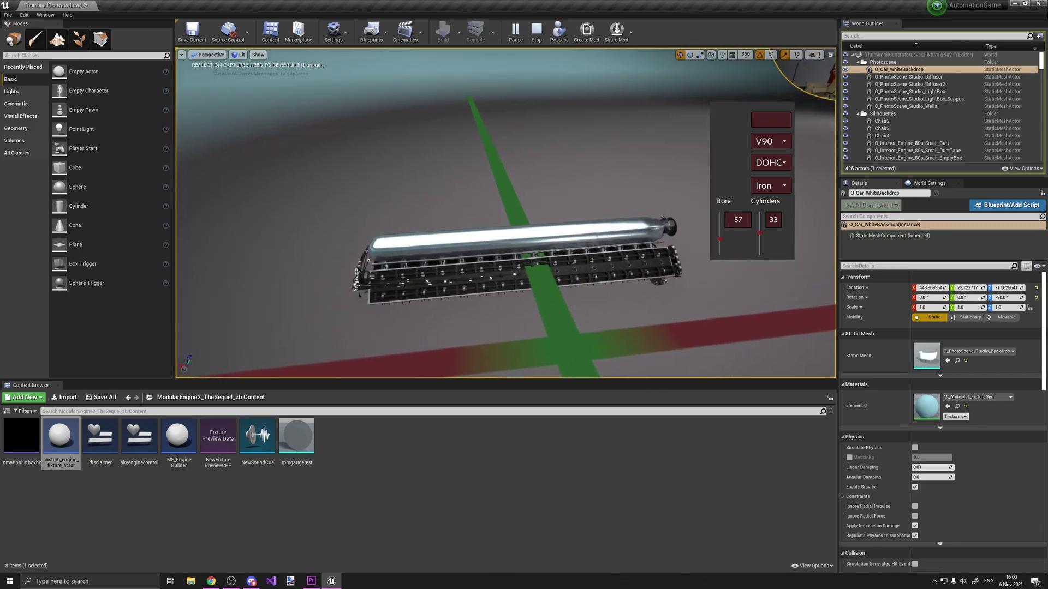
Step: Select the generated engine's fixture actor in the level and raise its Z location to about -5.67
right_drag(622, 274, 448, 208)
click(546, 248)
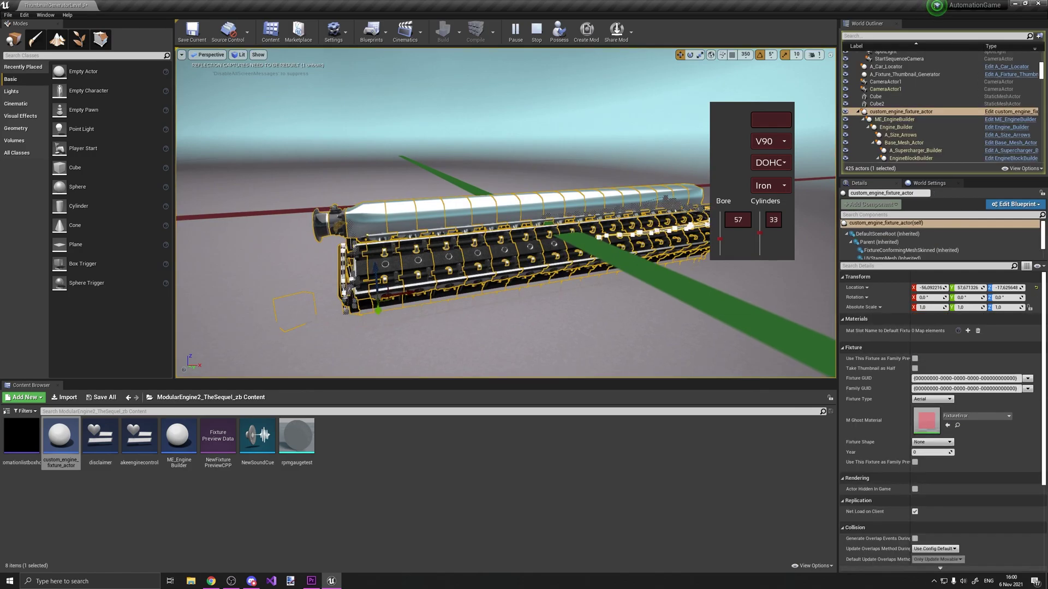
drag(492, 212, 493, 184)
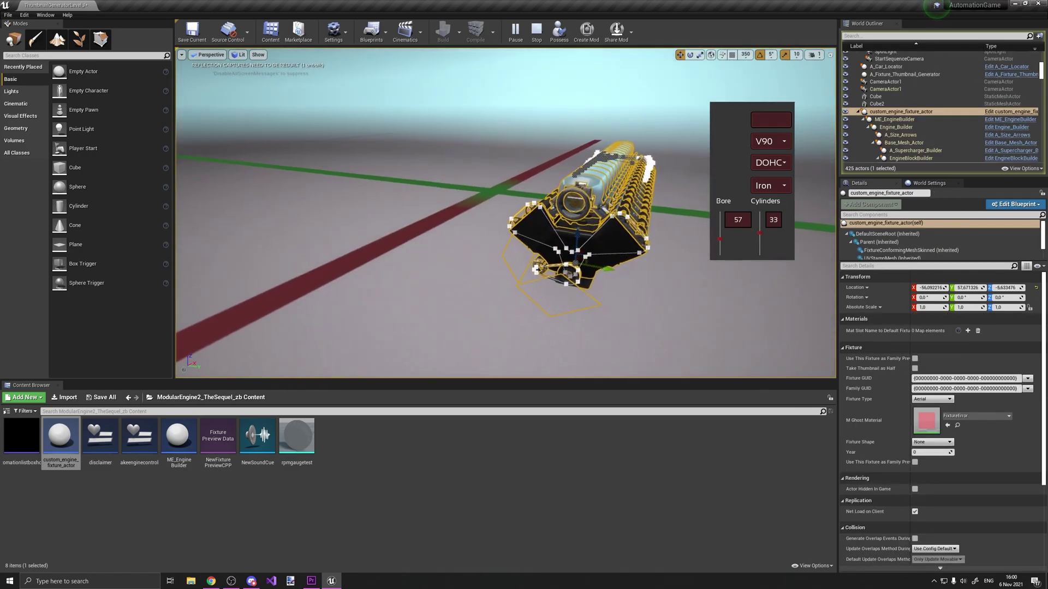
click(525, 171)
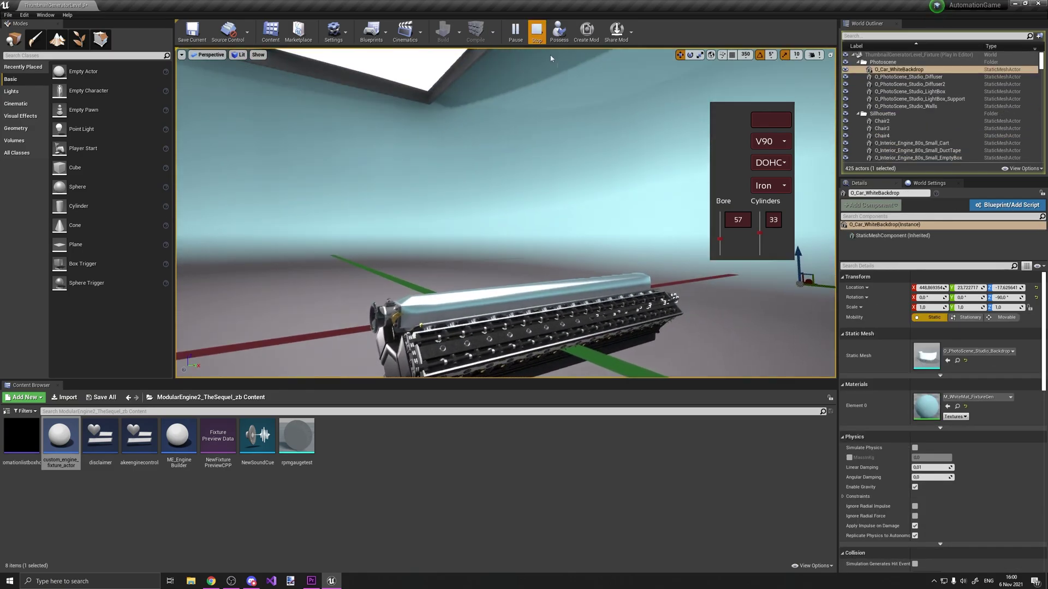
Step: Stop the play session, run the level once more, and end that session too
click(537, 32)
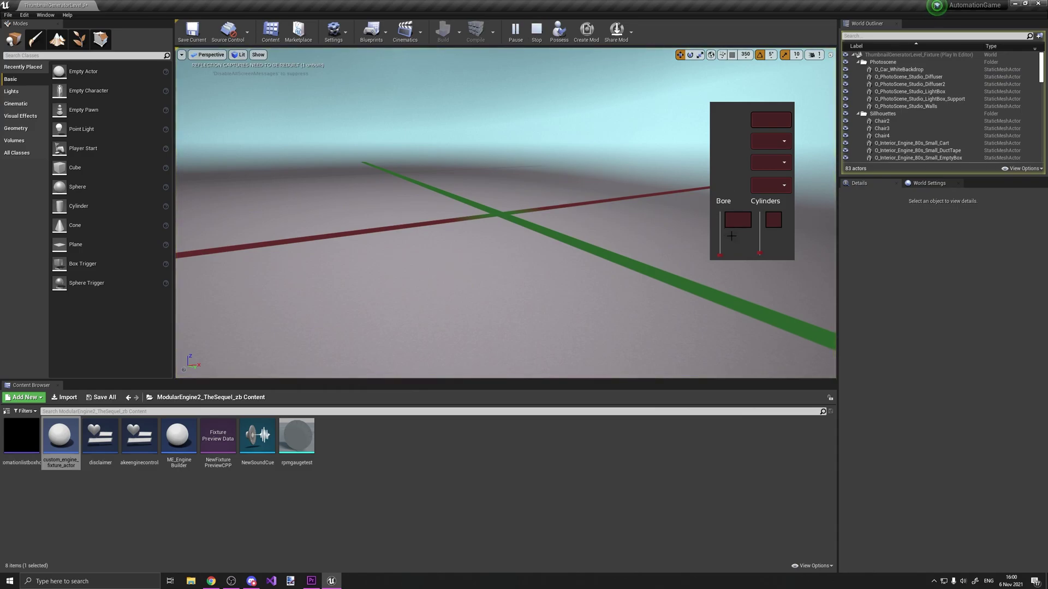
click(535, 39)
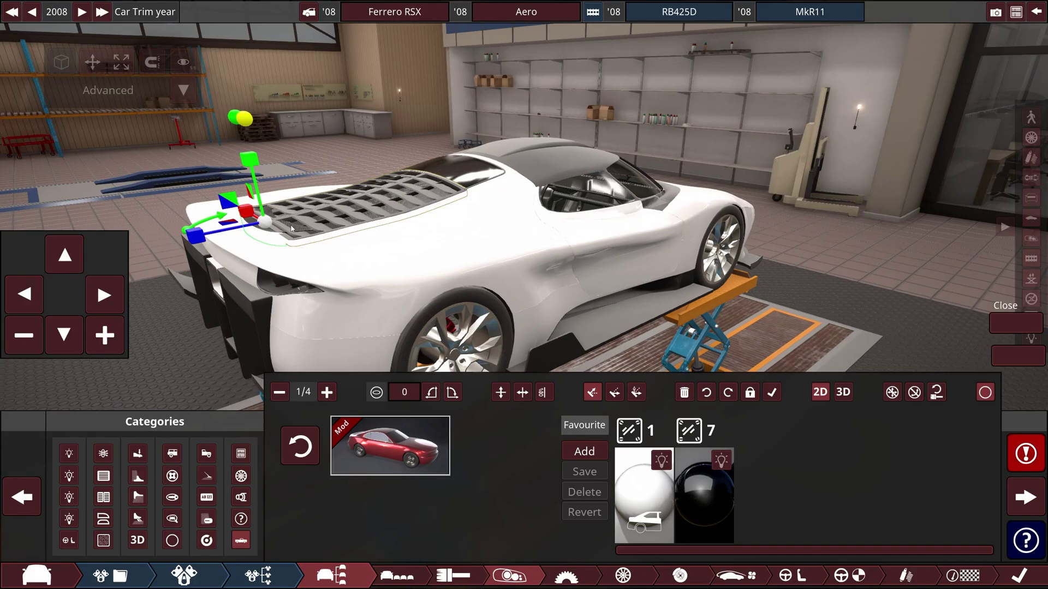
Step: Switch to Automation and position the modded wing fixture on the car's rear deck, with its layer order set to 1/4
right_drag(291, 228, 525, 224)
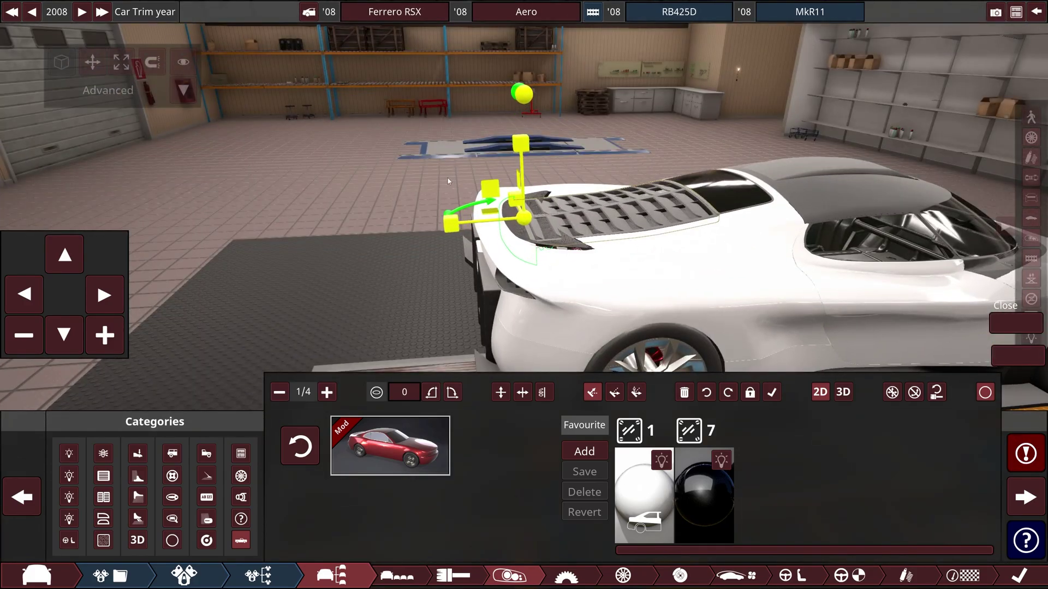
right_drag(449, 181, 586, 185)
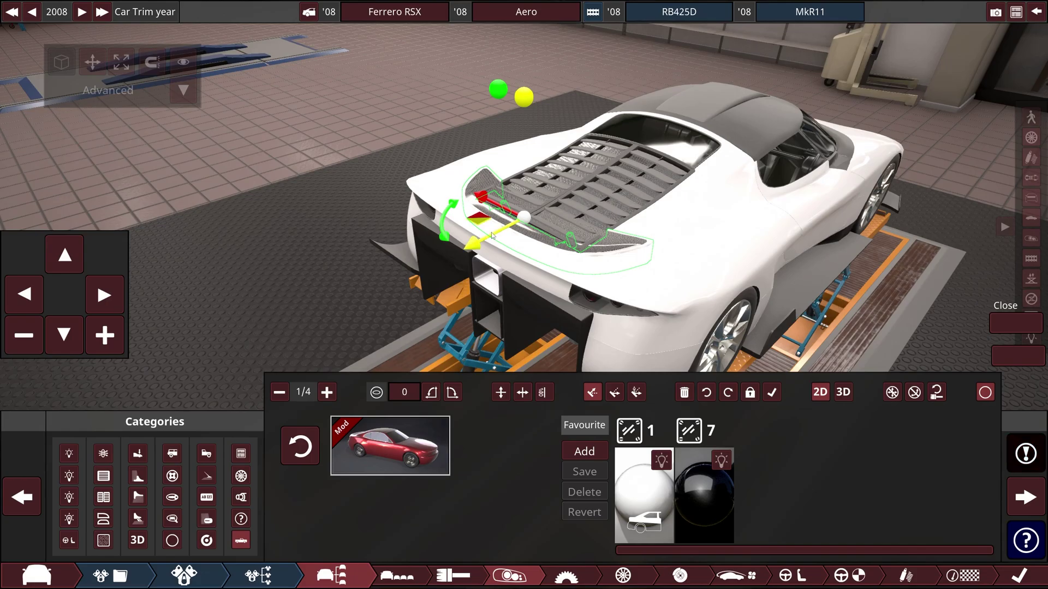
right_drag(715, 273, 522, 347)
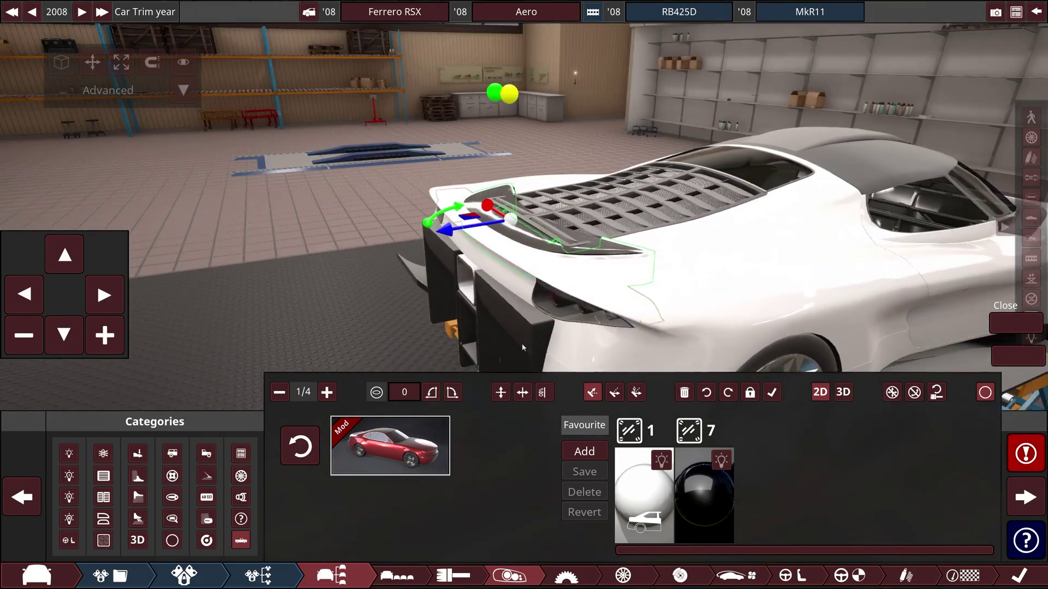
right_drag(463, 262, 568, 349)
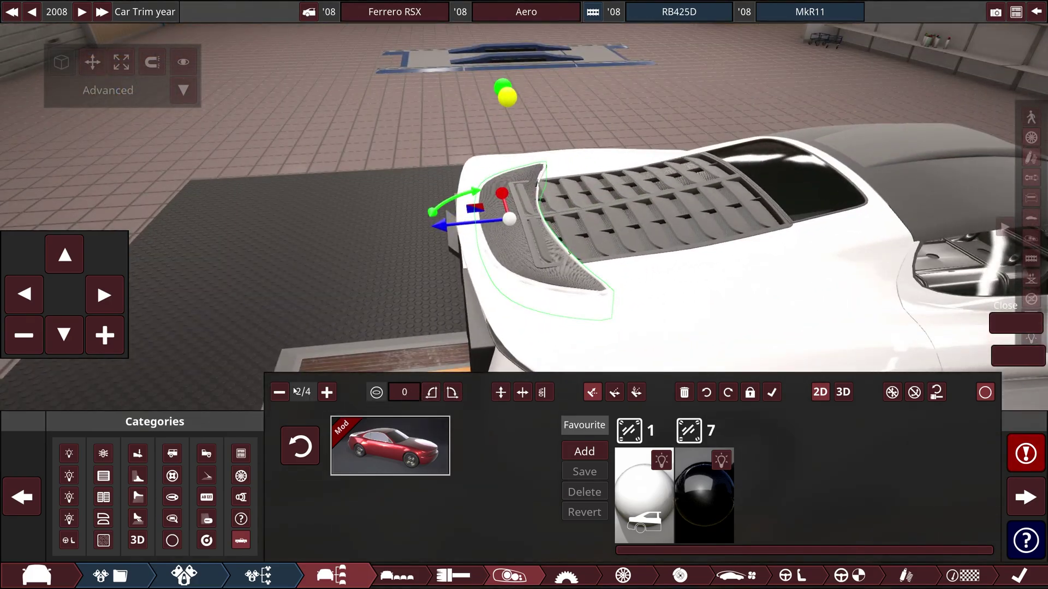
click(280, 391)
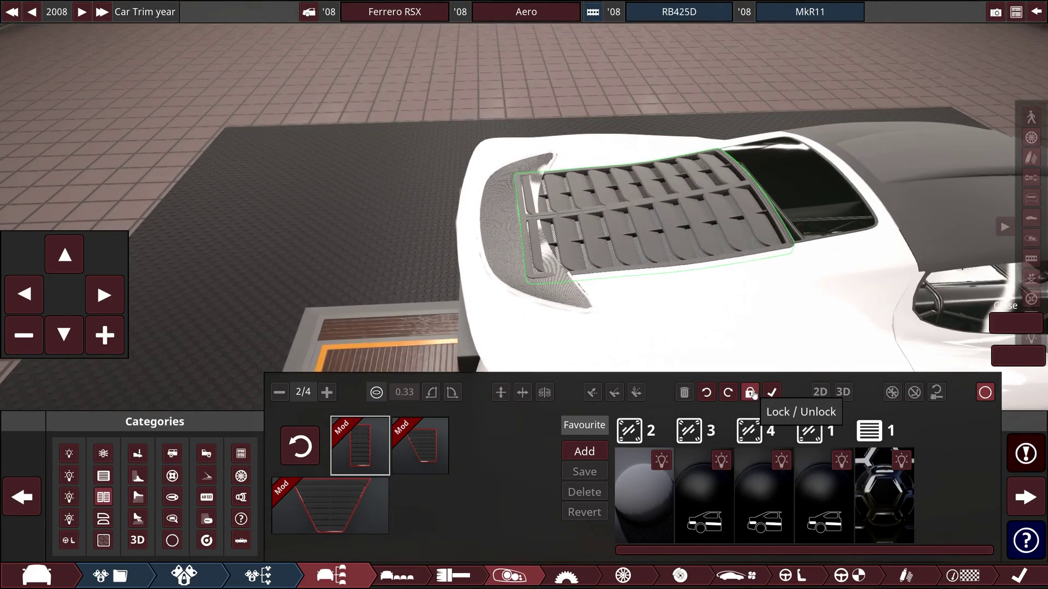
Step: Lock the louvre fixture on the rear deck and toggle the custom wing fixture
click(751, 393)
drag(603, 238, 638, 237)
click(773, 393)
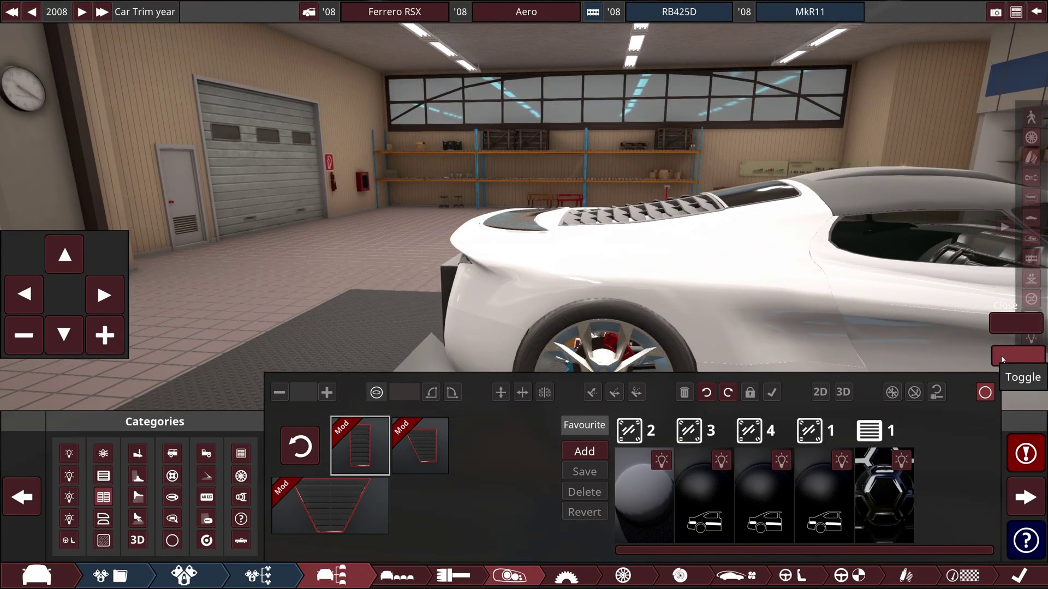
right_drag(720, 322, 766, 292)
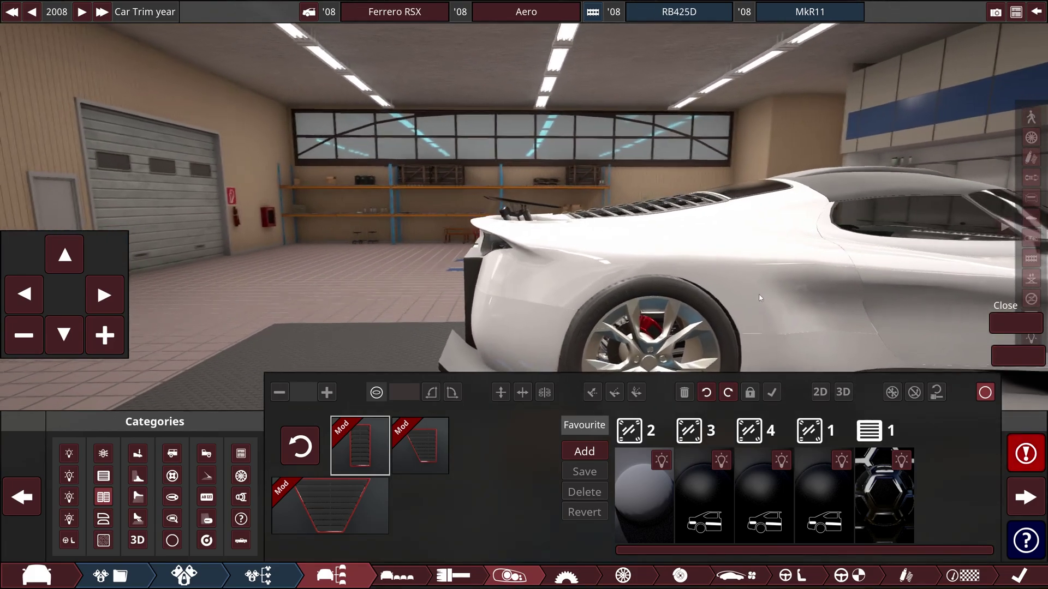